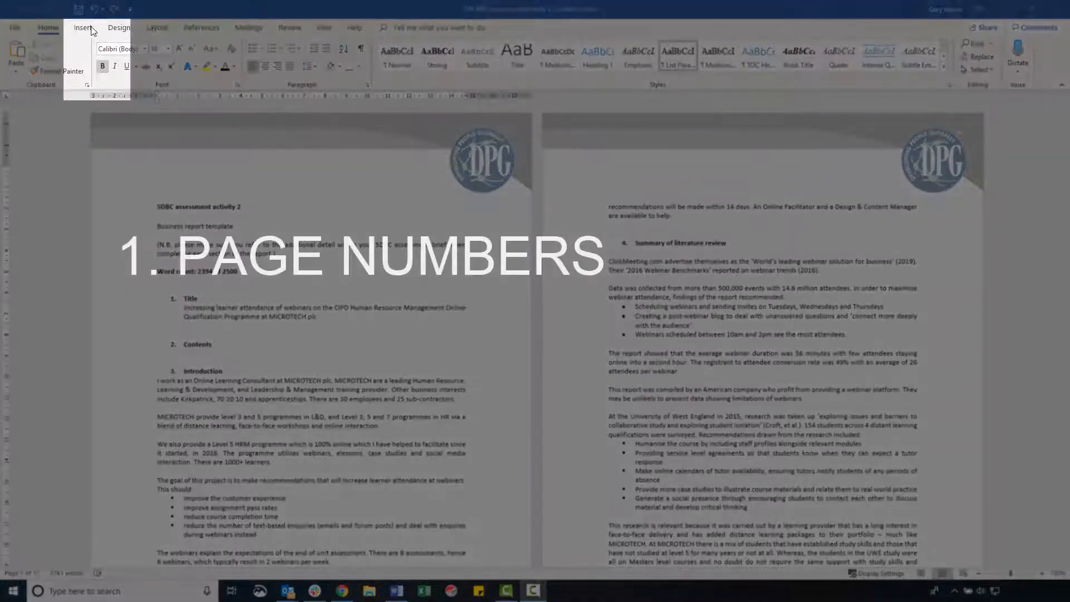
# Insert page numbers at the bottom of the pages using the Plain Number 2 layout, and return to the document body.
pyautogui.click(83, 28)
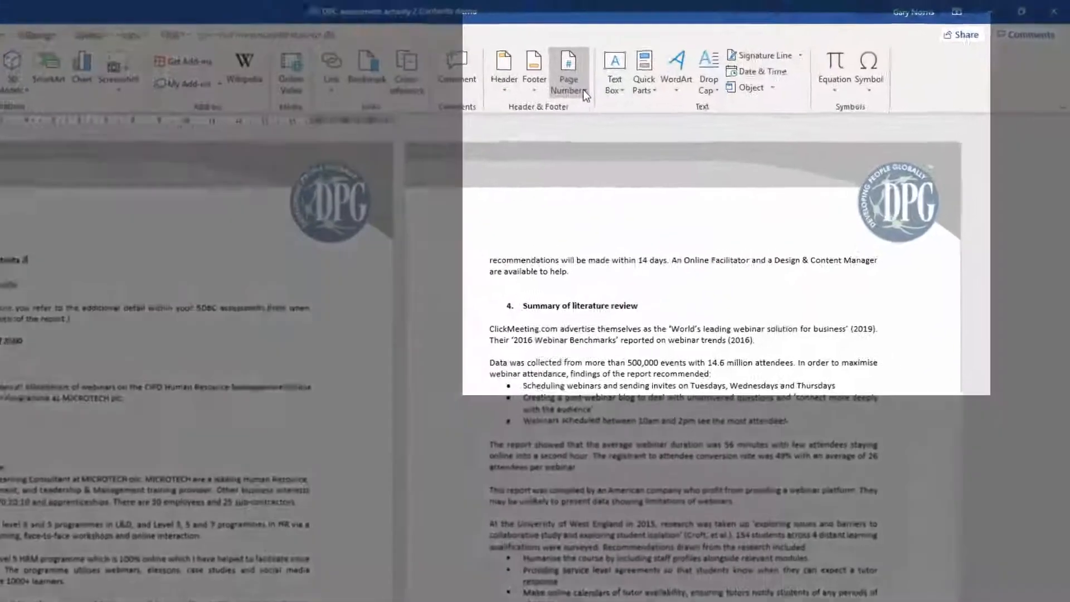
pyautogui.click(583, 89)
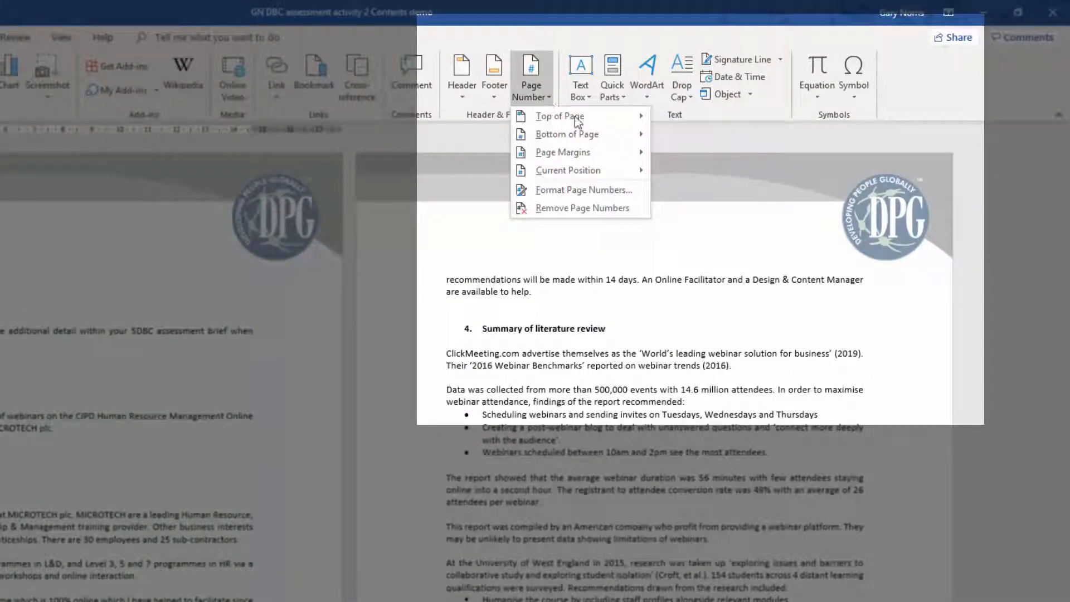
pyautogui.moveTo(627, 137)
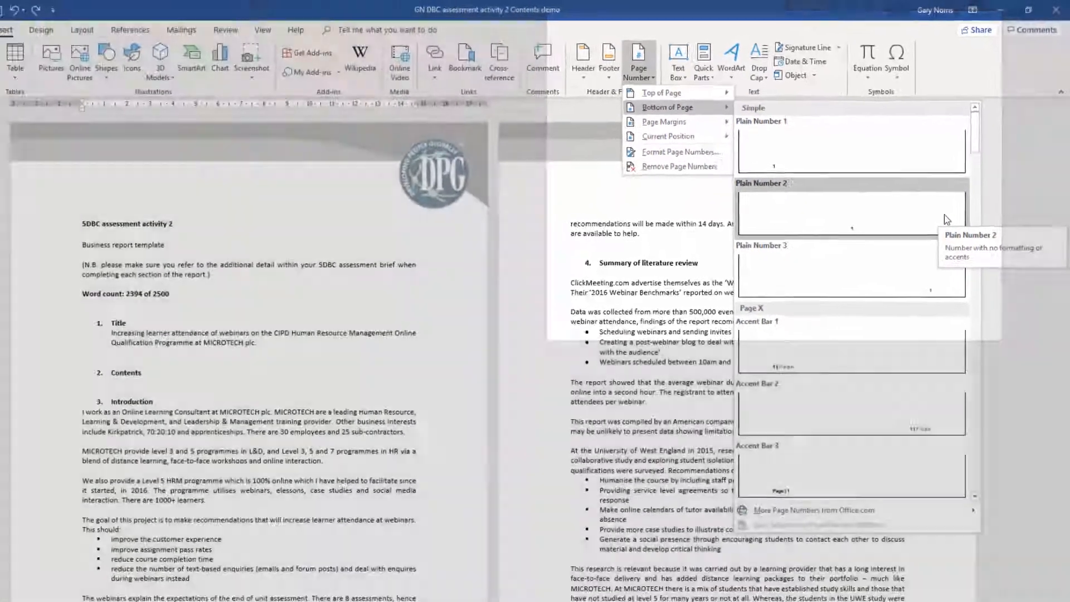
pyautogui.click(912, 268)
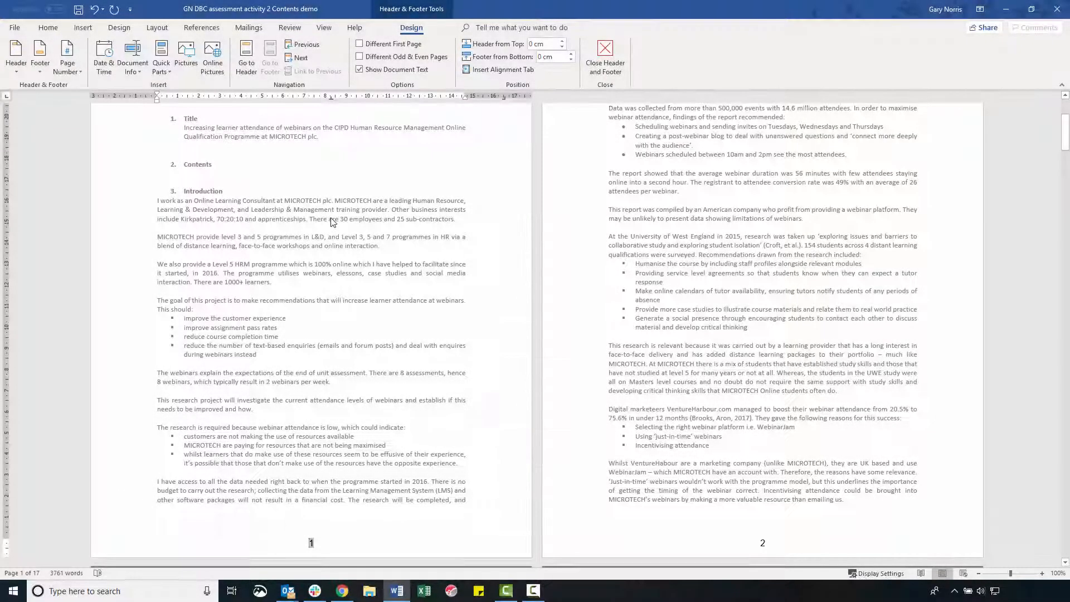
pyautogui.doubleClick(332, 222)
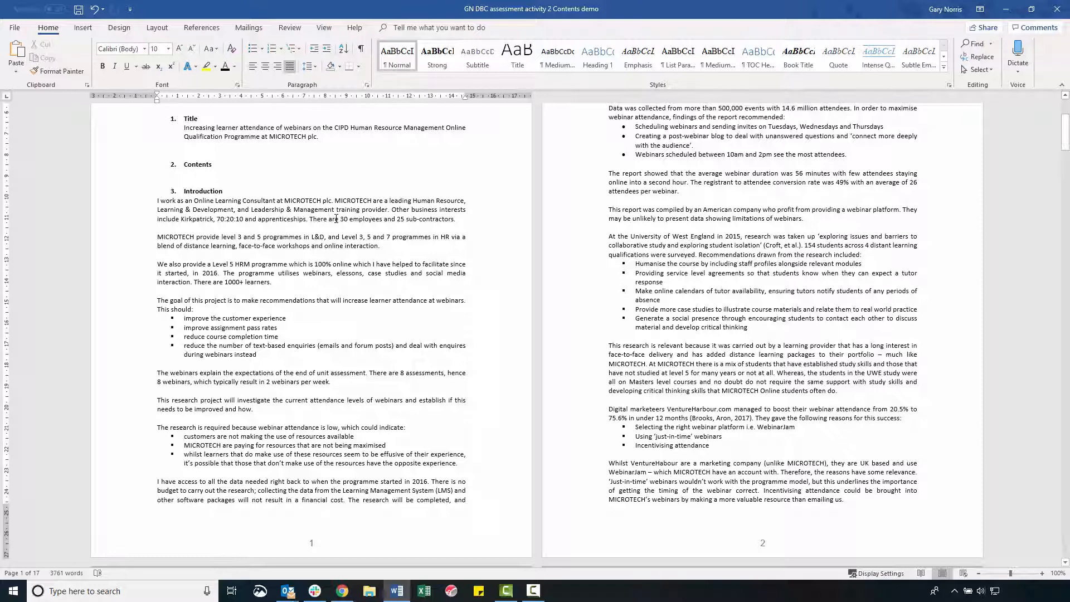
pyautogui.scroll(5, 336, 218)
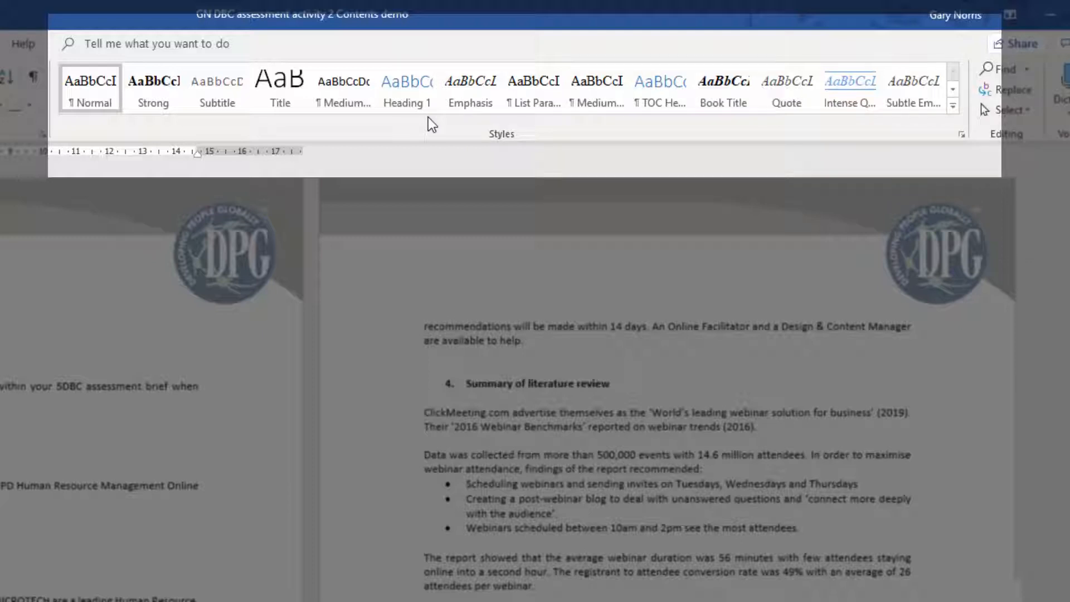
# Apply the Heading 2 style from the complete styles list at the current cursor position, and close the list.
pyautogui.click(968, 136)
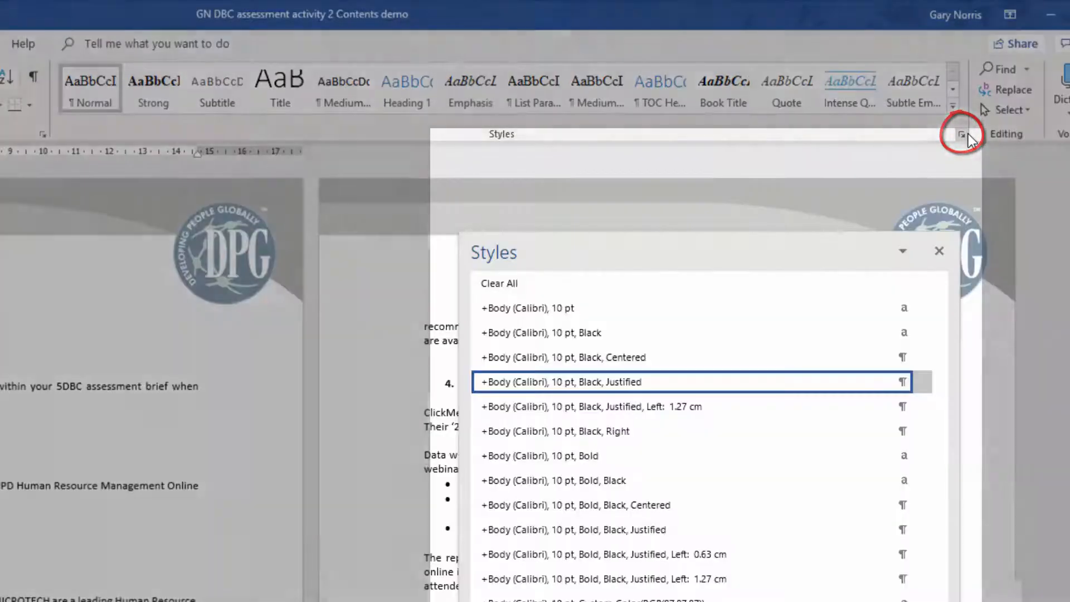
pyautogui.scroll(-5, 652, 462)
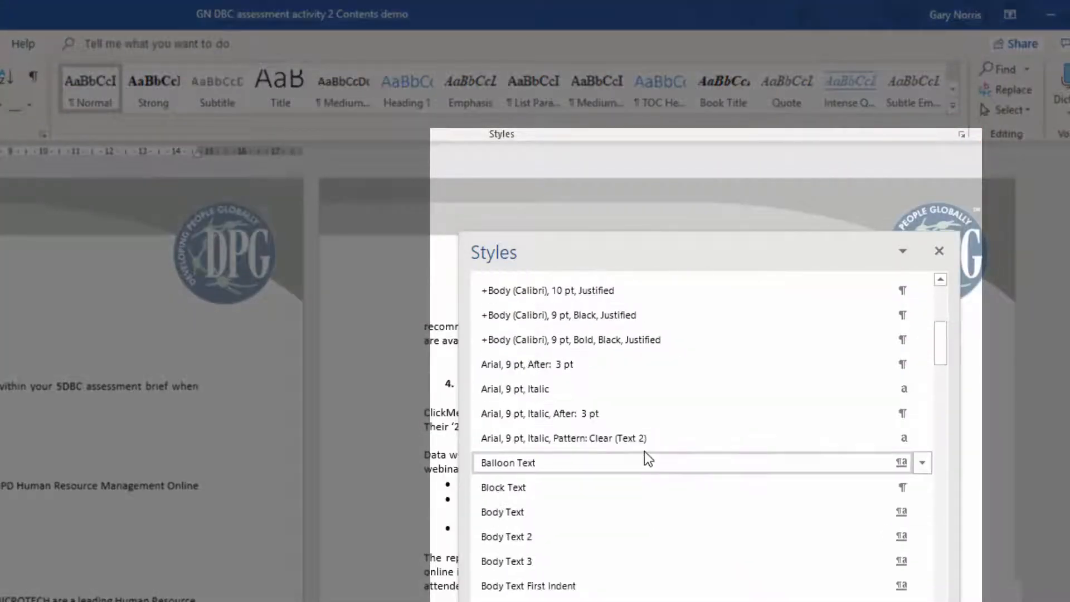
pyautogui.scroll(-7, 647, 451)
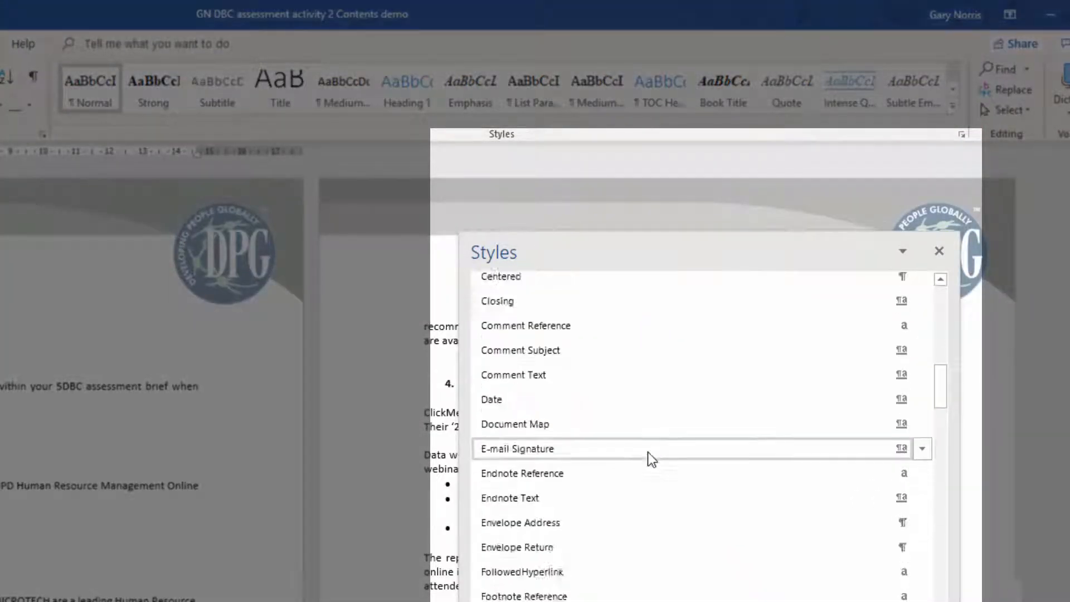
pyautogui.scroll(-2, 647, 452)
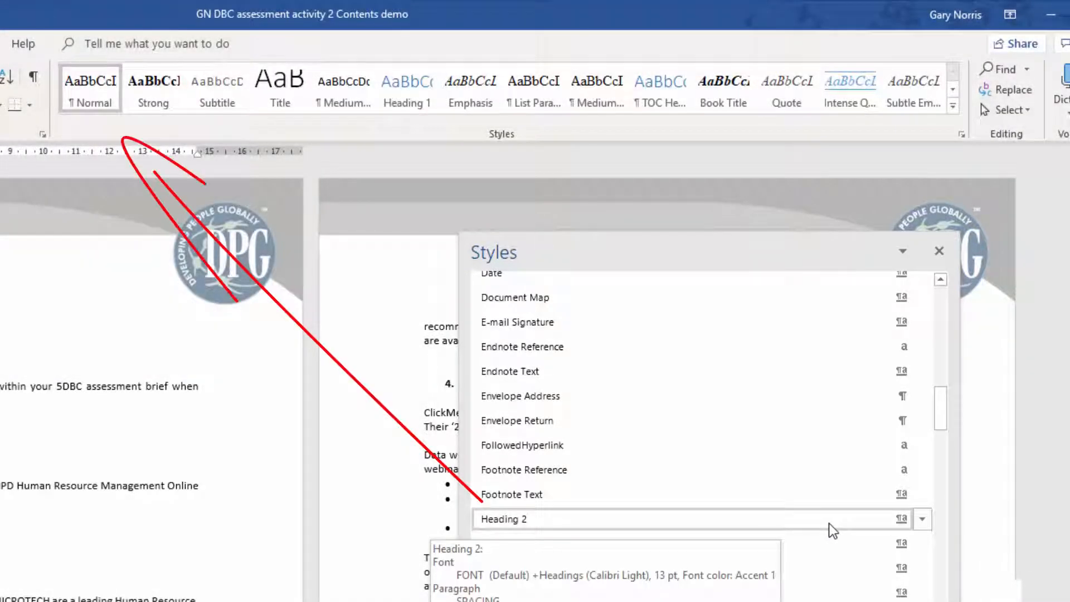
pyautogui.click(828, 523)
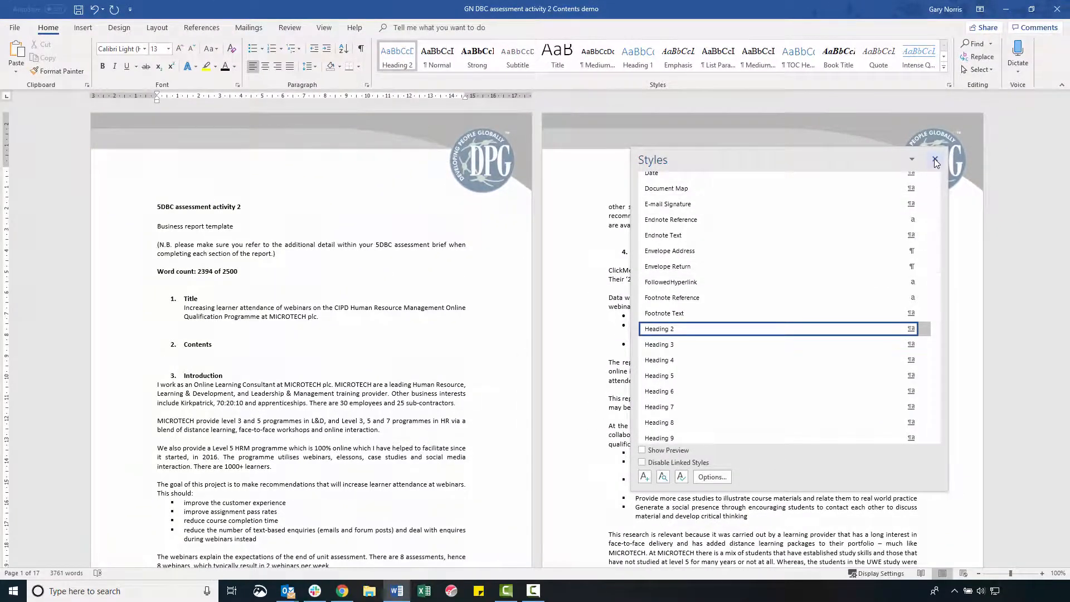
pyautogui.click(934, 159)
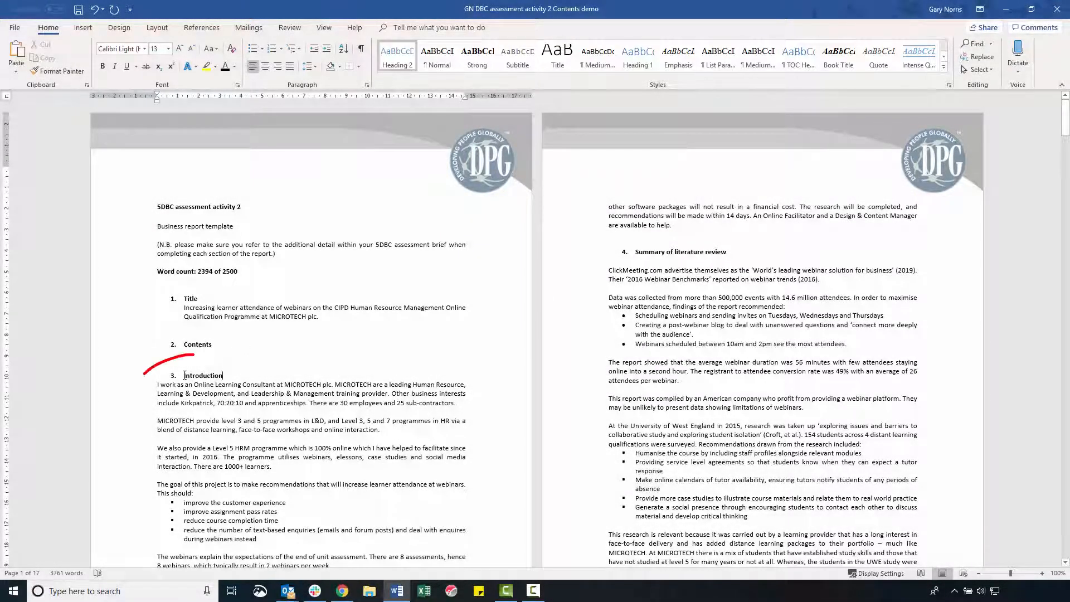
# Apply the Heading 1 style to the "Introduction" and "Summary of literature review" section titles.
pyautogui.moveTo(228, 376); pyautogui.dragTo(185, 375)
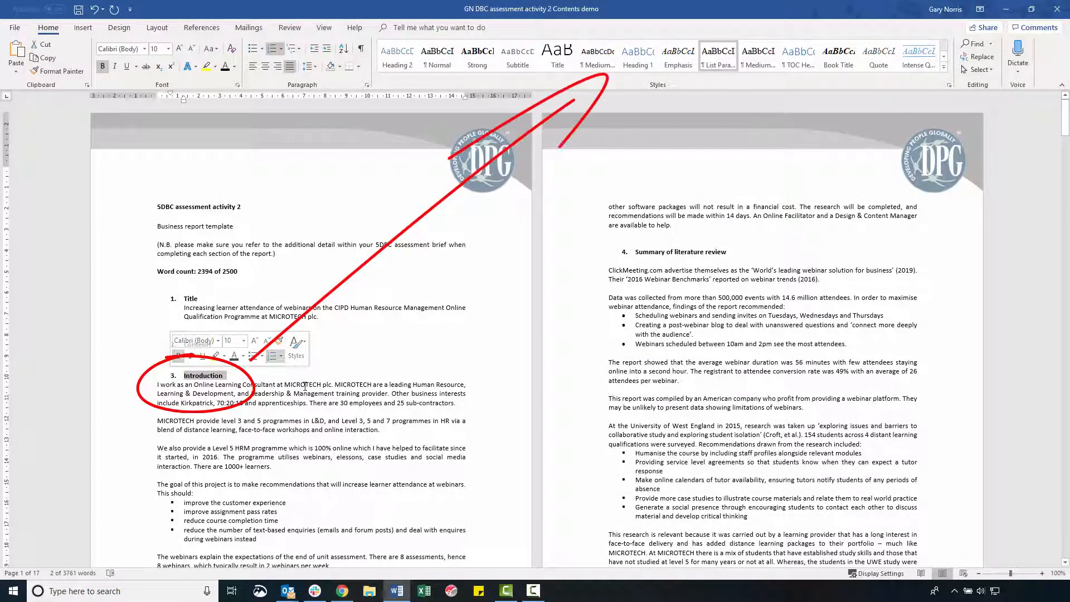
pyautogui.click(650, 71)
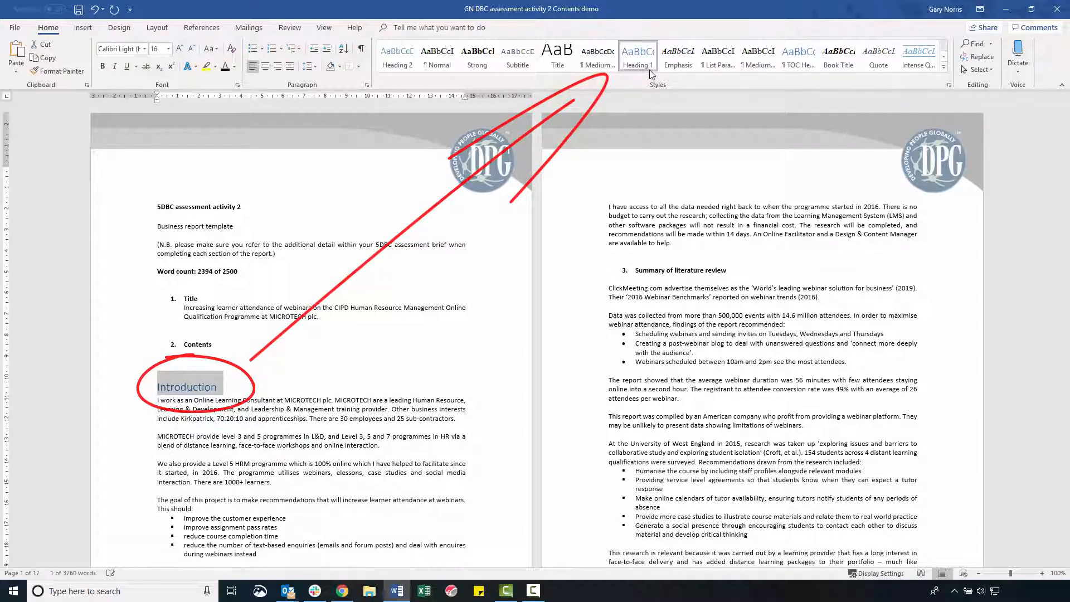
pyautogui.moveTo(728, 271); pyautogui.dragTo(613, 270)
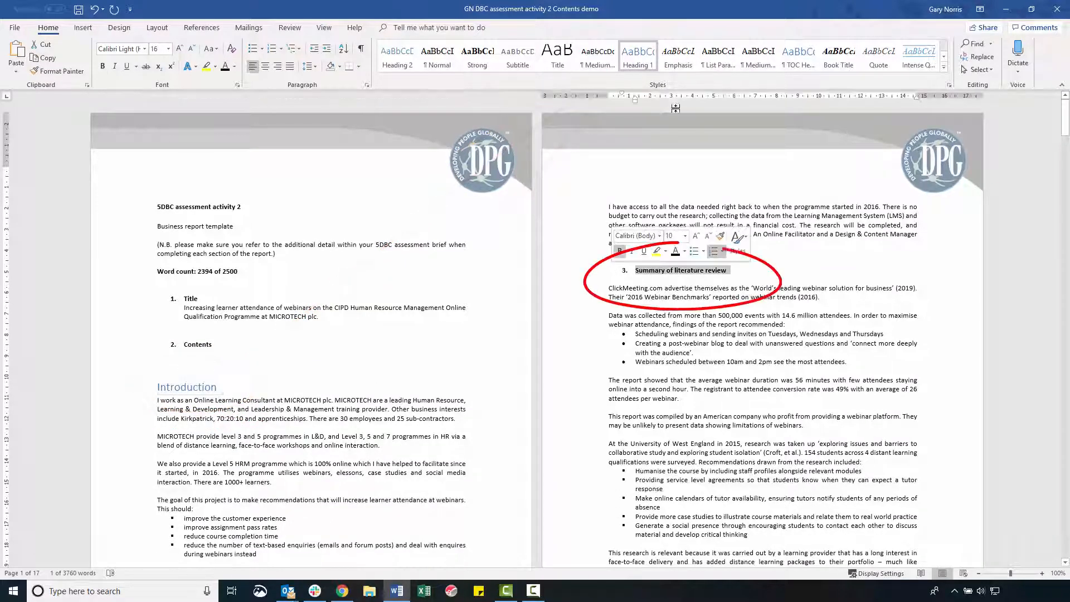
pyautogui.click(652, 62)
pyautogui.click(651, 60)
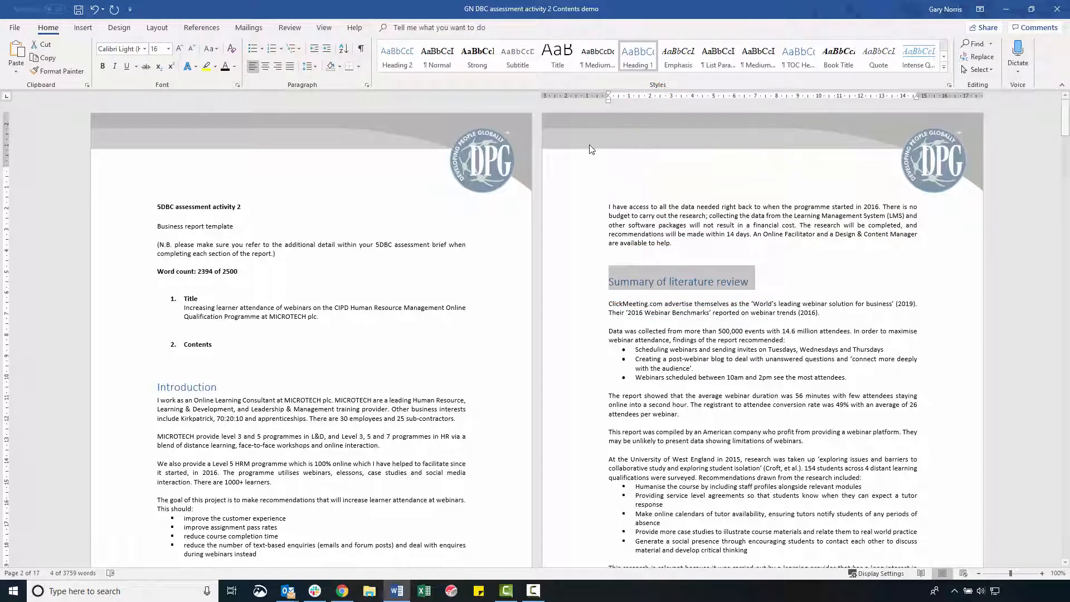
# Apply the Heading 1 style to the "Methodology and justification" section title on page 3.
pyautogui.scroll(-6, 591, 149)
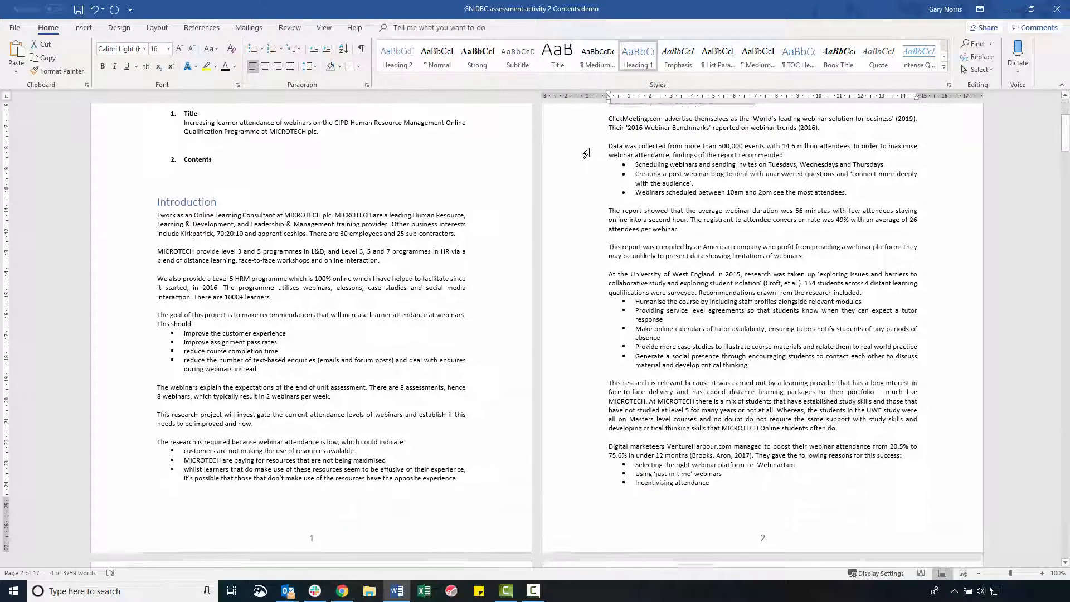
pyautogui.scroll(-15, 586, 153)
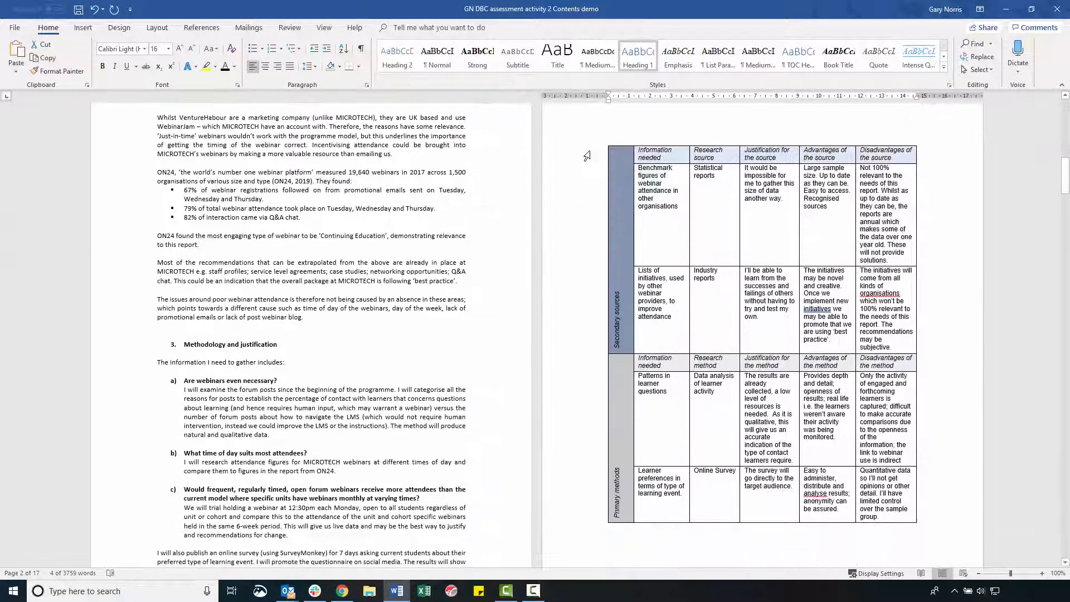
pyautogui.scroll(-3, 586, 156)
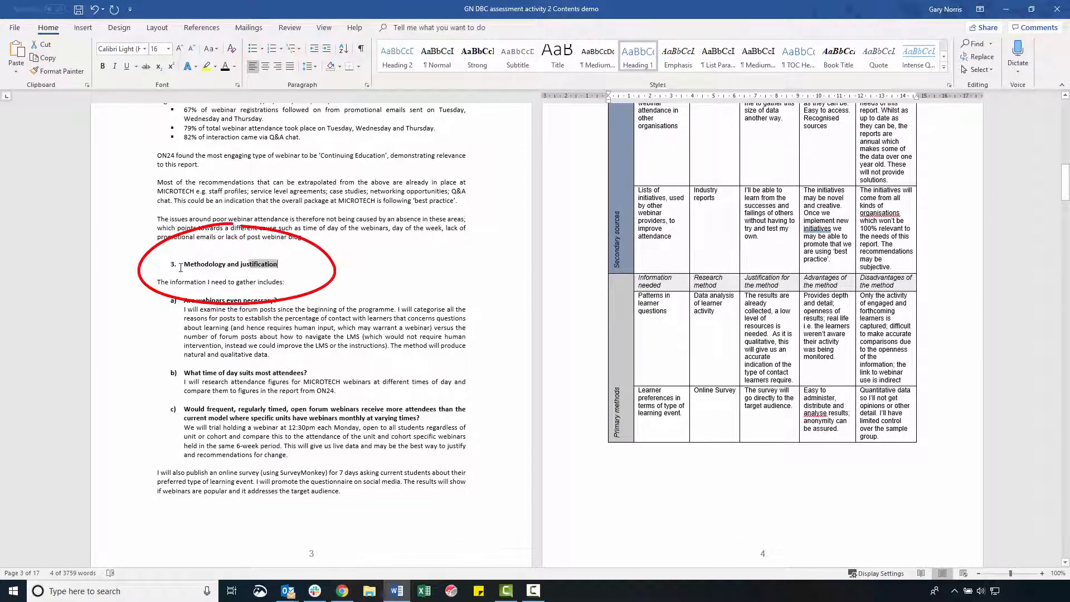
pyautogui.moveTo(181, 267); pyautogui.dragTo(178, 266)
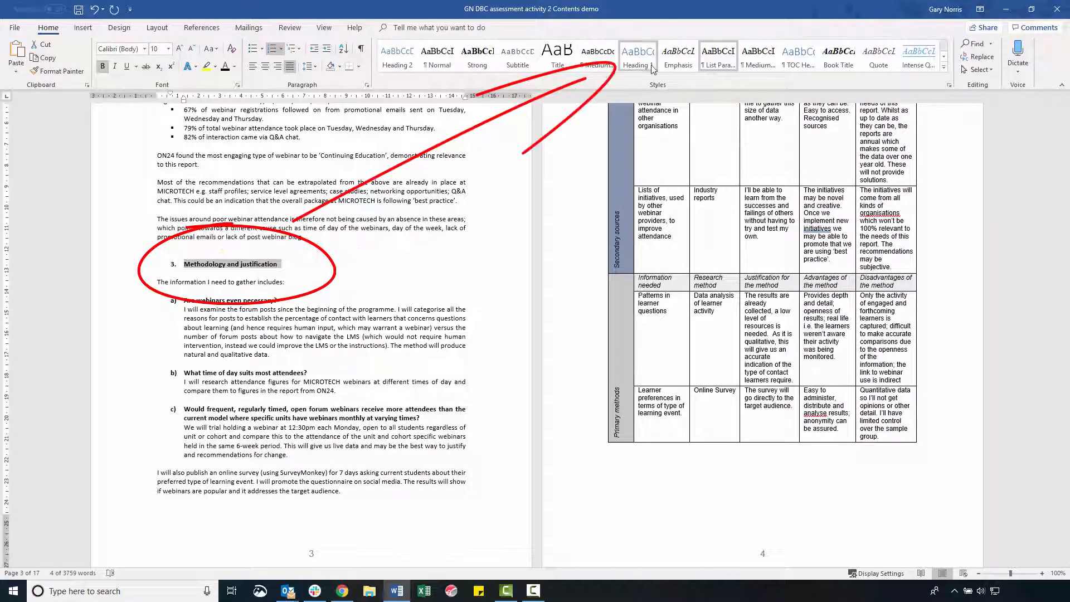
pyautogui.click(652, 65)
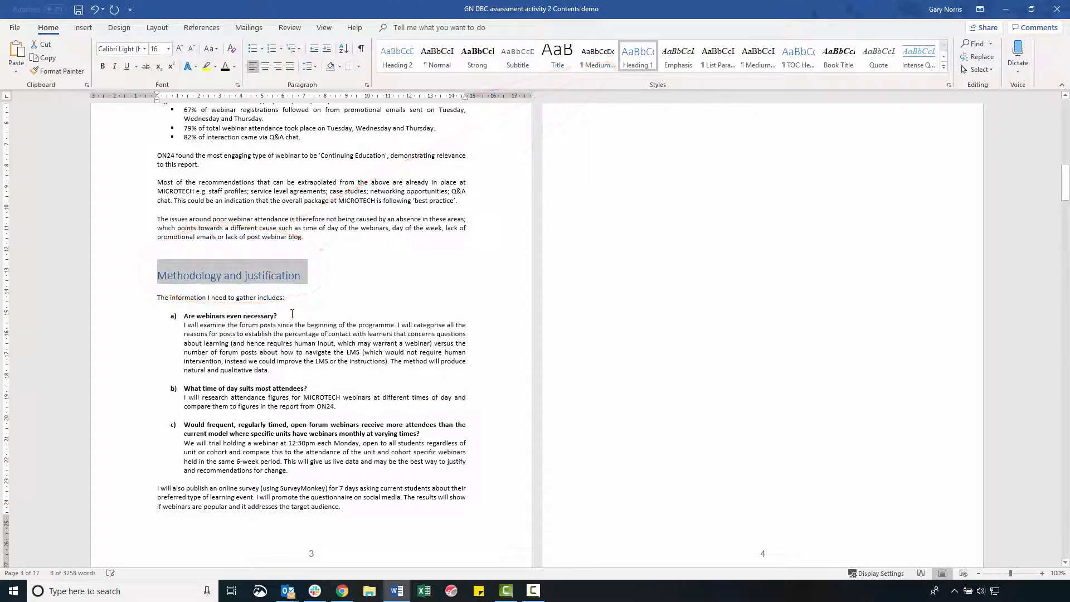
# Apply the Heading 2 style to the three lettered question subheadings under "Methodology and justification".
pyautogui.moveTo(281, 316); pyautogui.dragTo(185, 317)
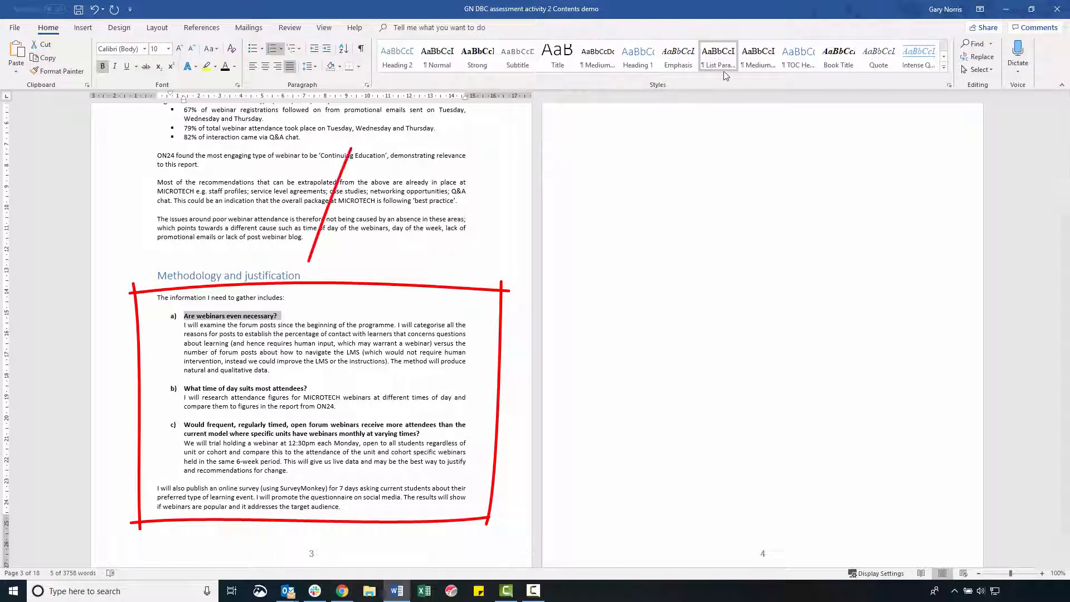
pyautogui.click(413, 68)
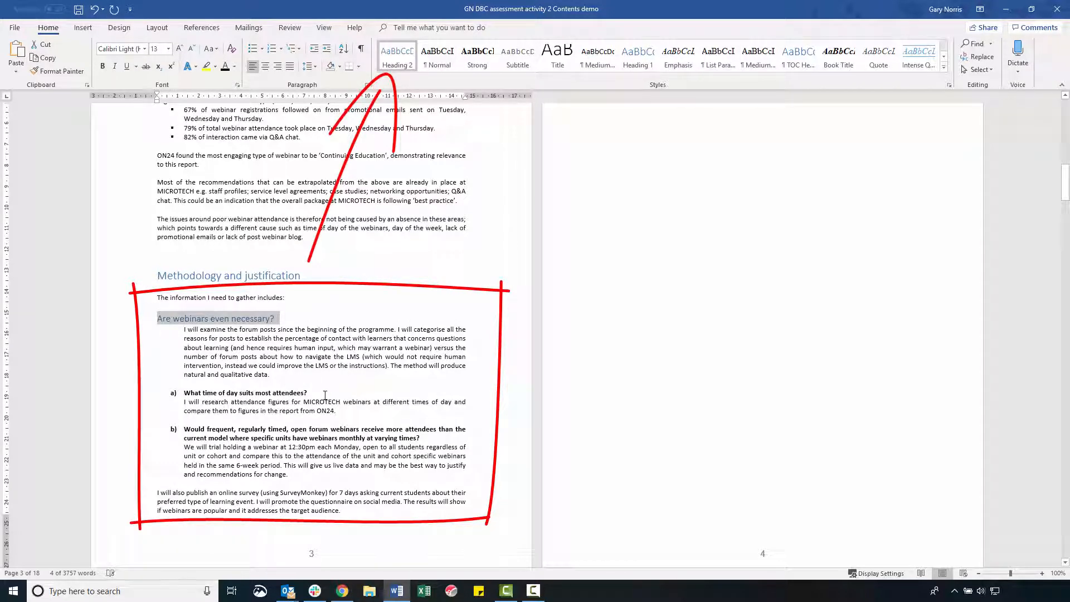
pyautogui.moveTo(325, 394); pyautogui.dragTo(184, 393)
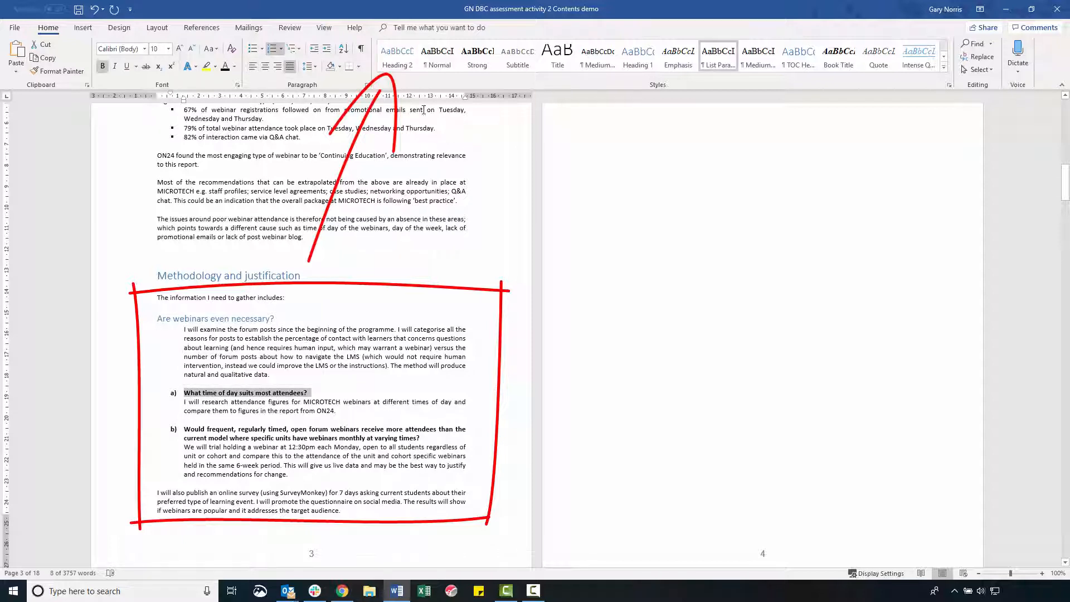
pyautogui.click(399, 59)
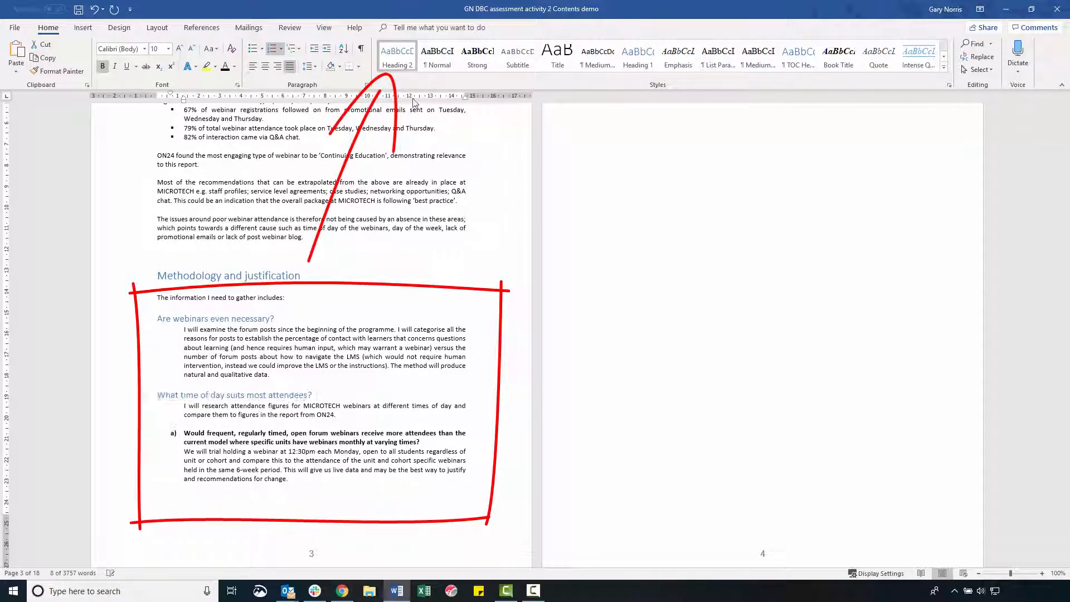
pyautogui.moveTo(422, 443); pyautogui.dragTo(186, 433)
pyautogui.click(397, 56)
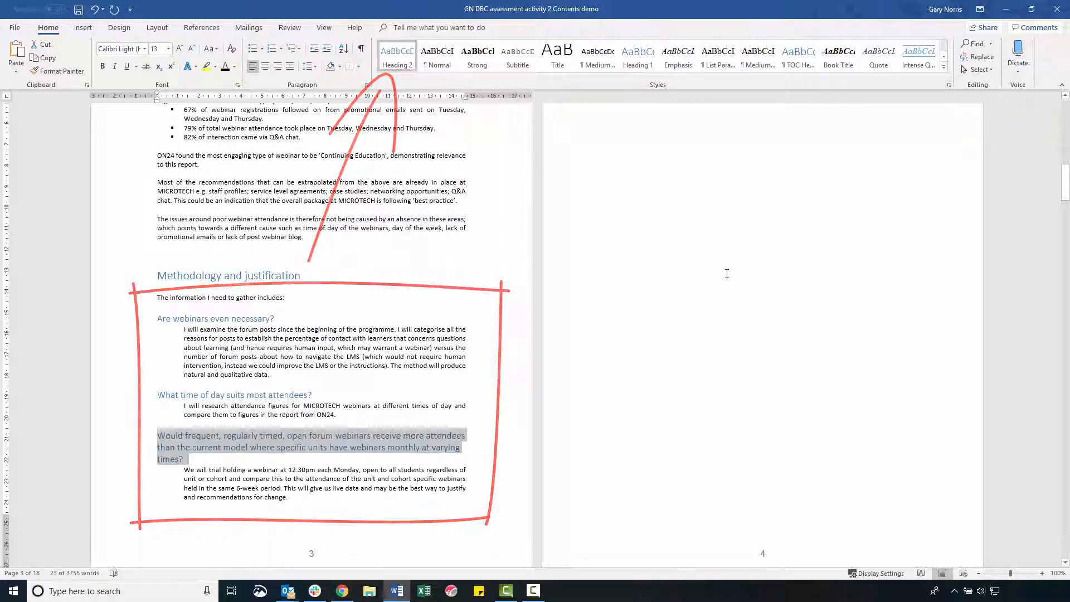
# Apply the Heading 1 style to "Findings, analysis and discussion" and select the "Types of posts" subheading below it.
pyautogui.scroll(-1, 726, 274)
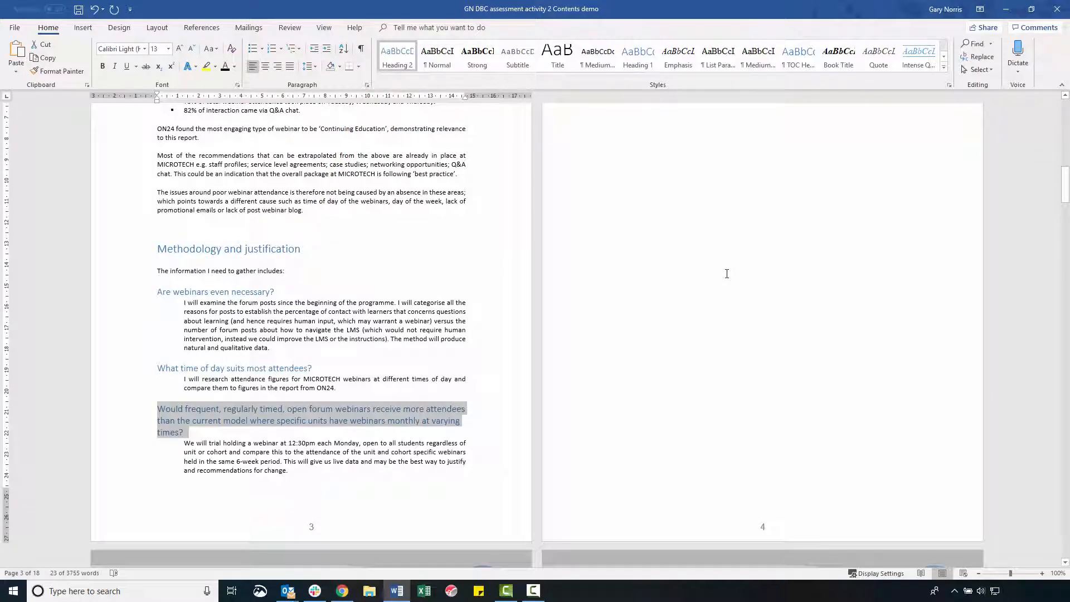
pyautogui.scroll(-4, 727, 274)
pyautogui.scroll(-4, 726, 273)
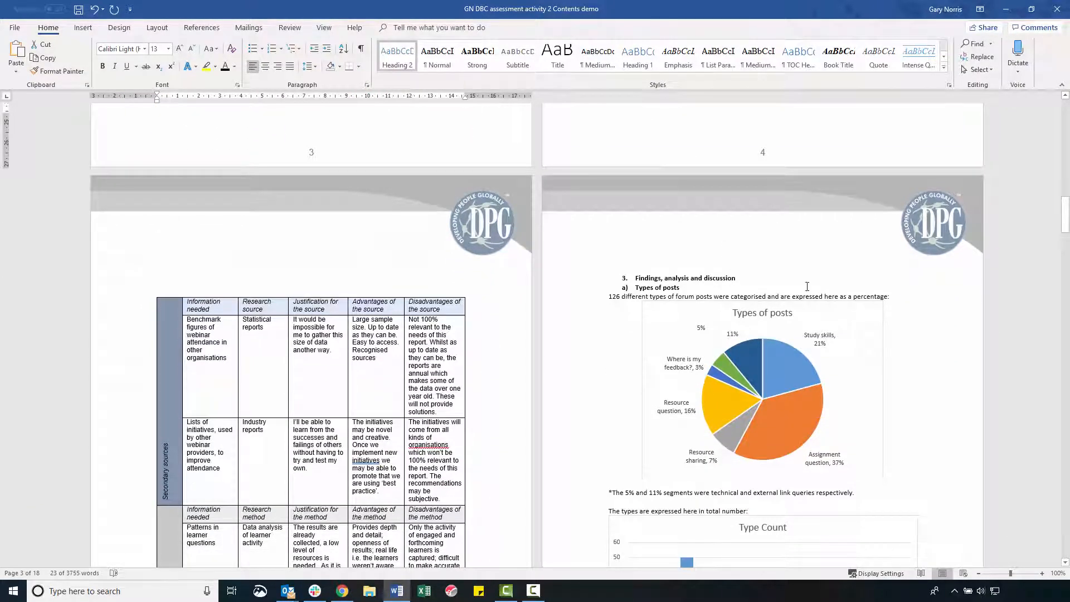
pyautogui.moveTo(741, 278); pyautogui.dragTo(634, 278)
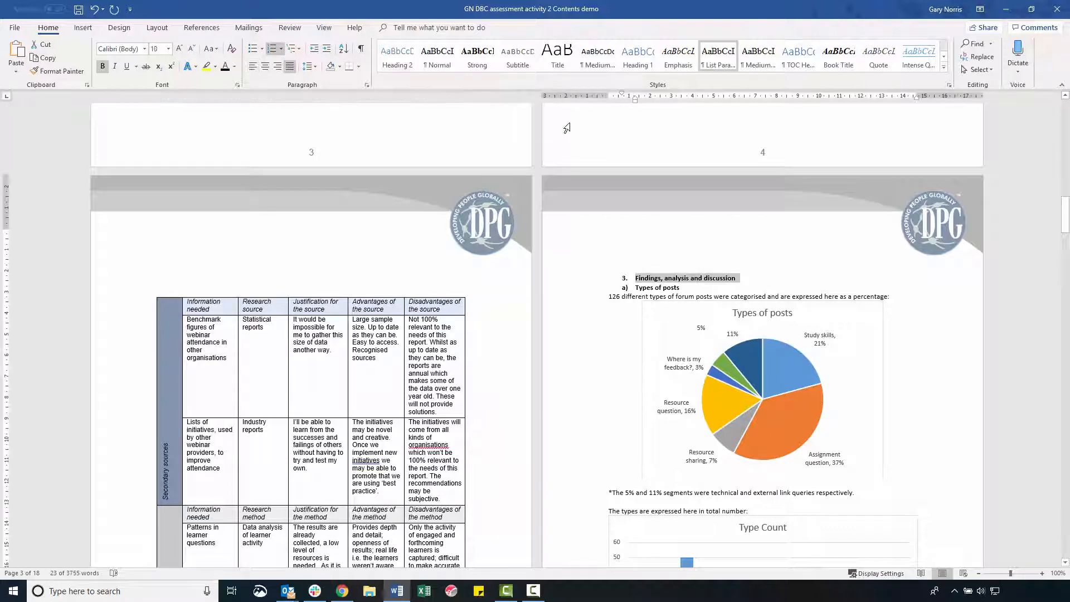
pyautogui.click(649, 66)
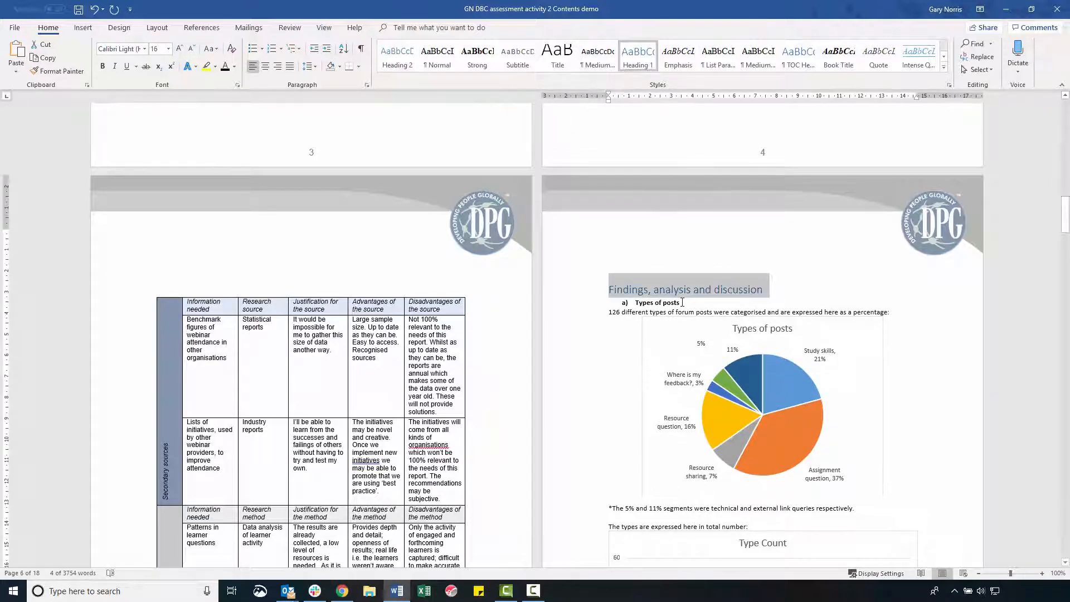
pyautogui.moveTo(682, 302); pyautogui.dragTo(635, 302)
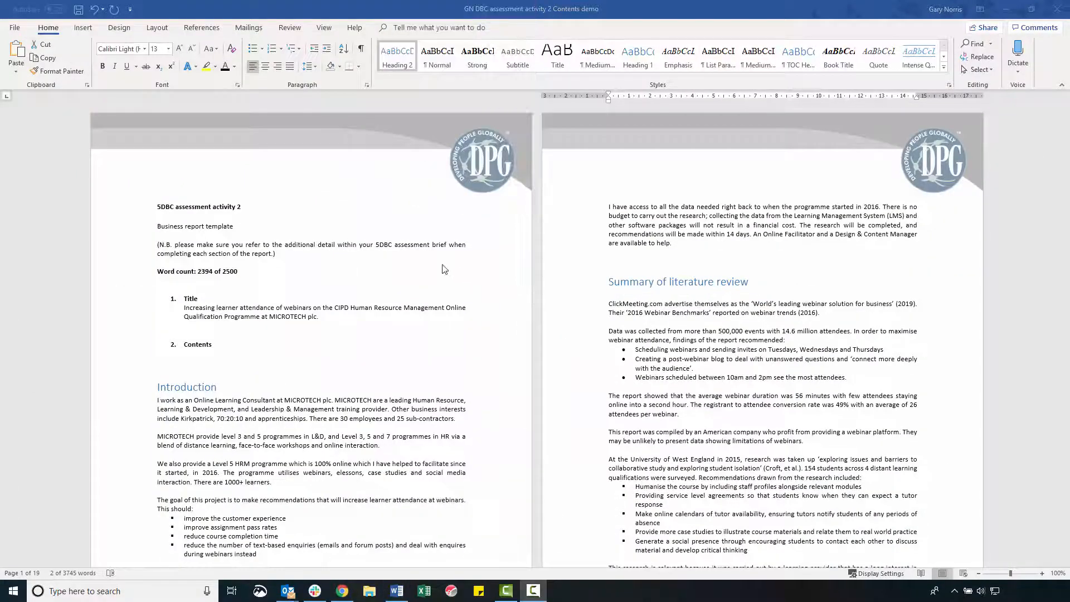
# Insert an Automatic Table 1 table of contents on the blank line below the "Contents" title on page 1.
pyautogui.click(171, 357)
pyautogui.click(171, 357)
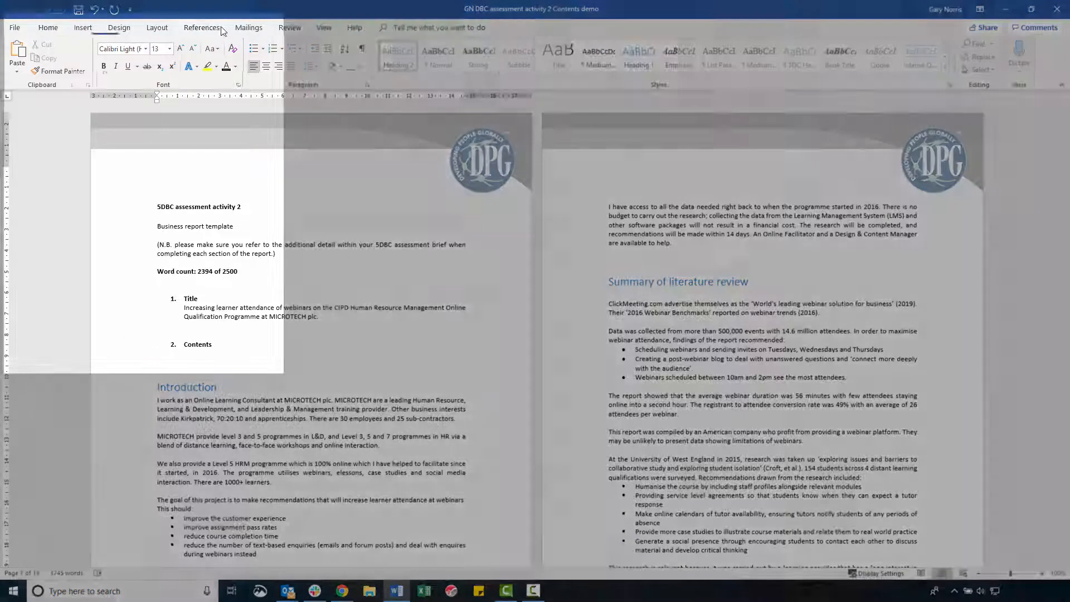
pyautogui.click(222, 31)
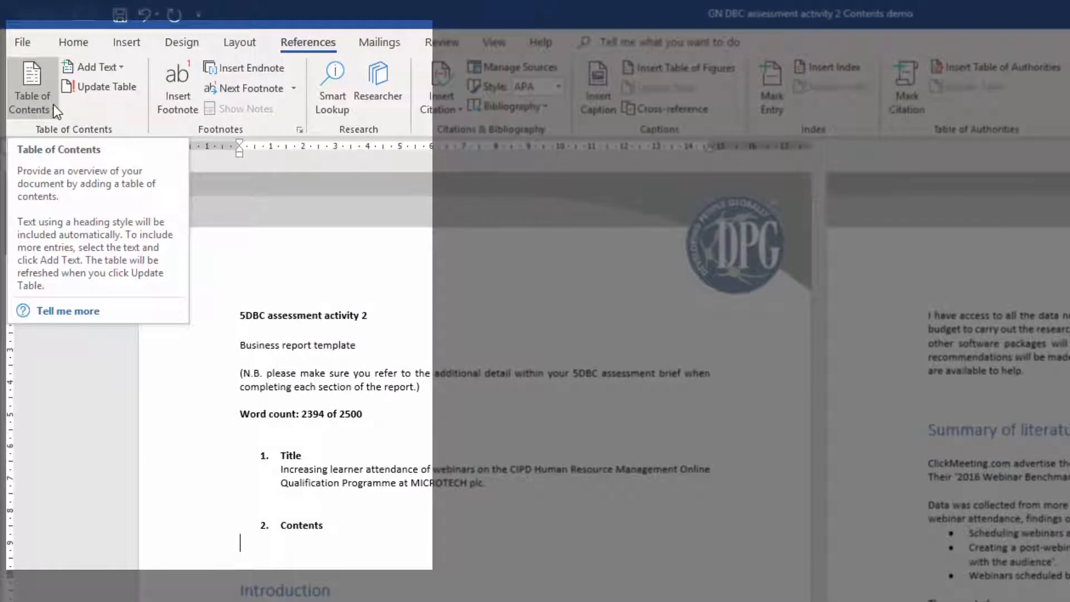
pyautogui.click(56, 112)
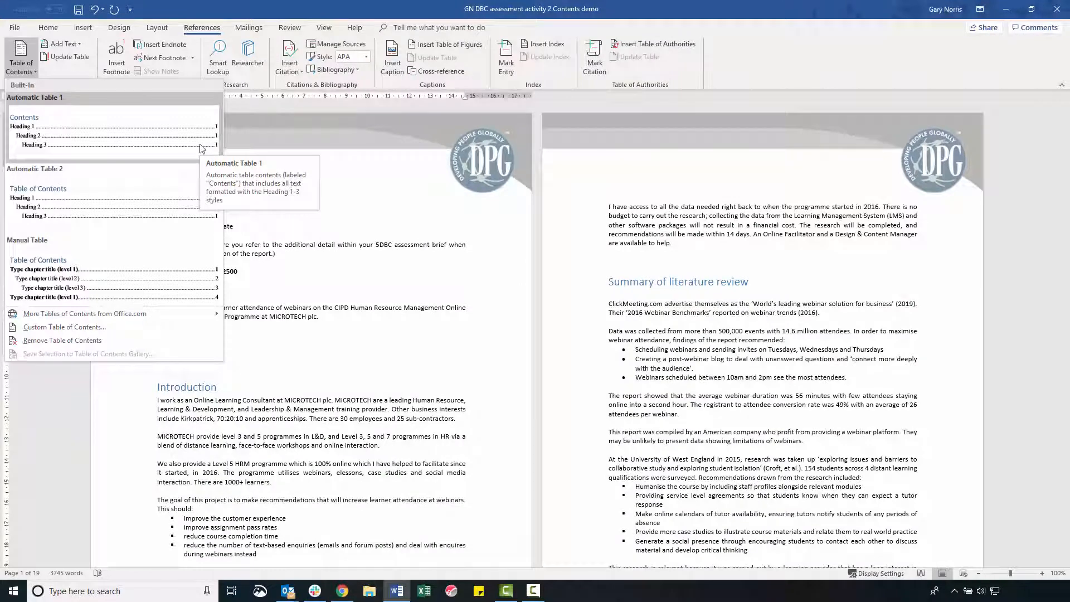
pyautogui.click(201, 147)
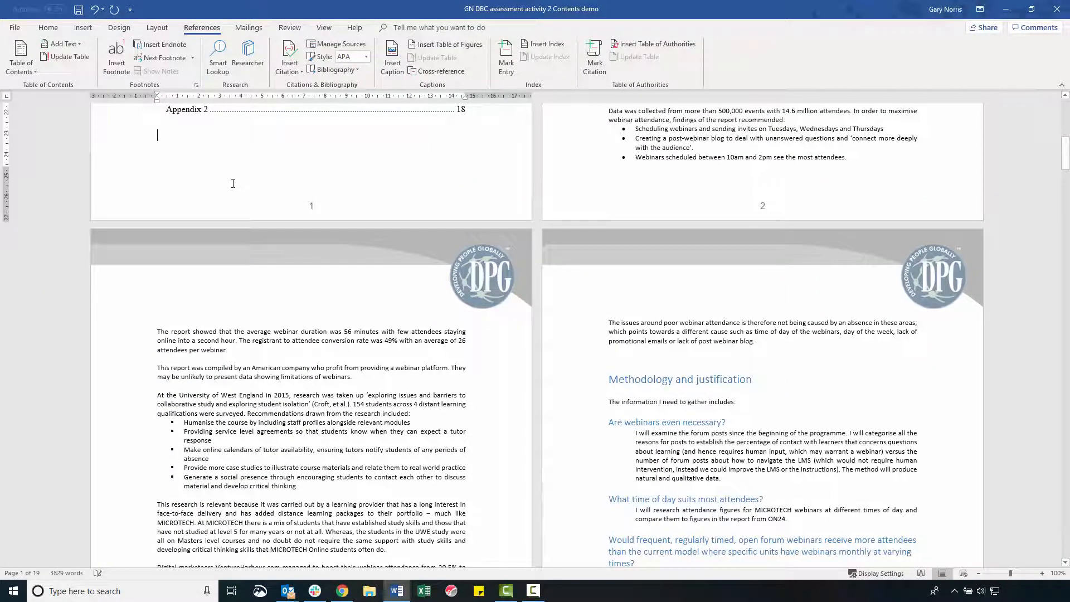
# Delete the numbered "Title" and "Contents" template labels on page 1.
pyautogui.scroll(10, 239, 208)
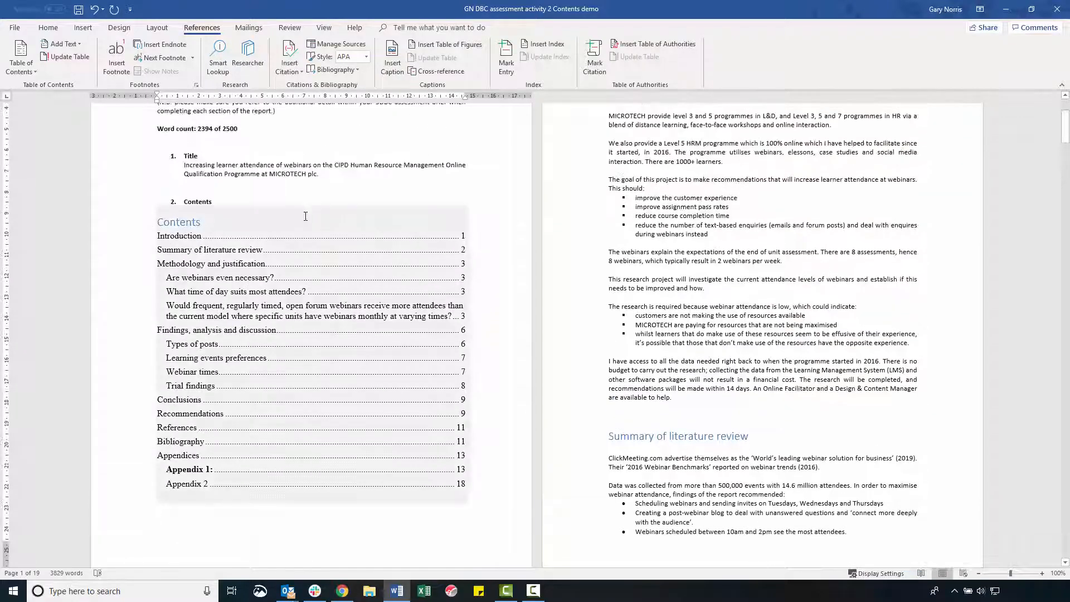
pyautogui.scroll(1, 306, 217)
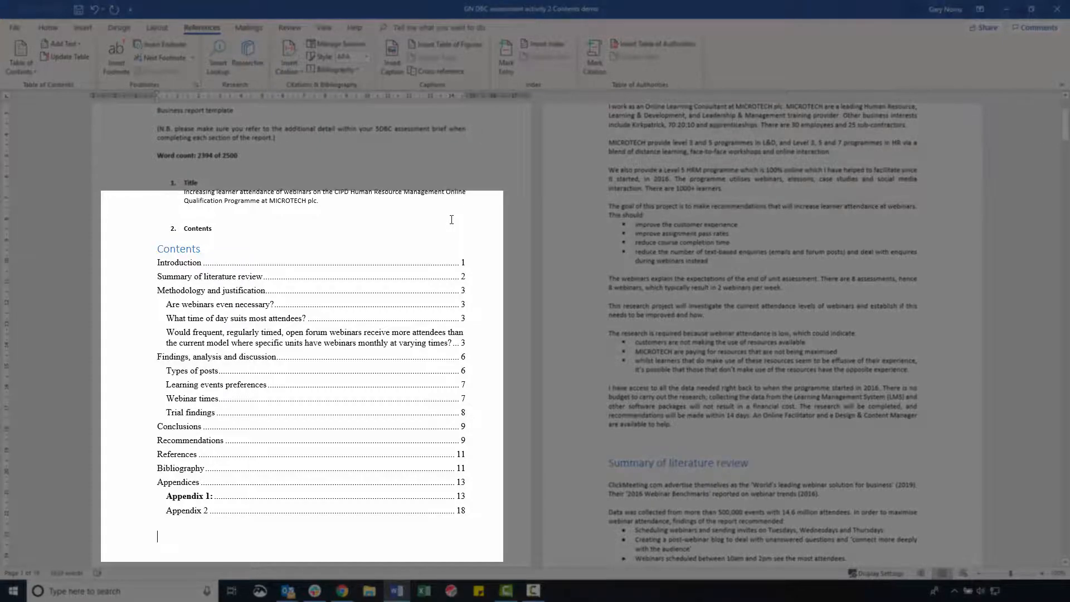
pyautogui.scroll(3, 451, 220)
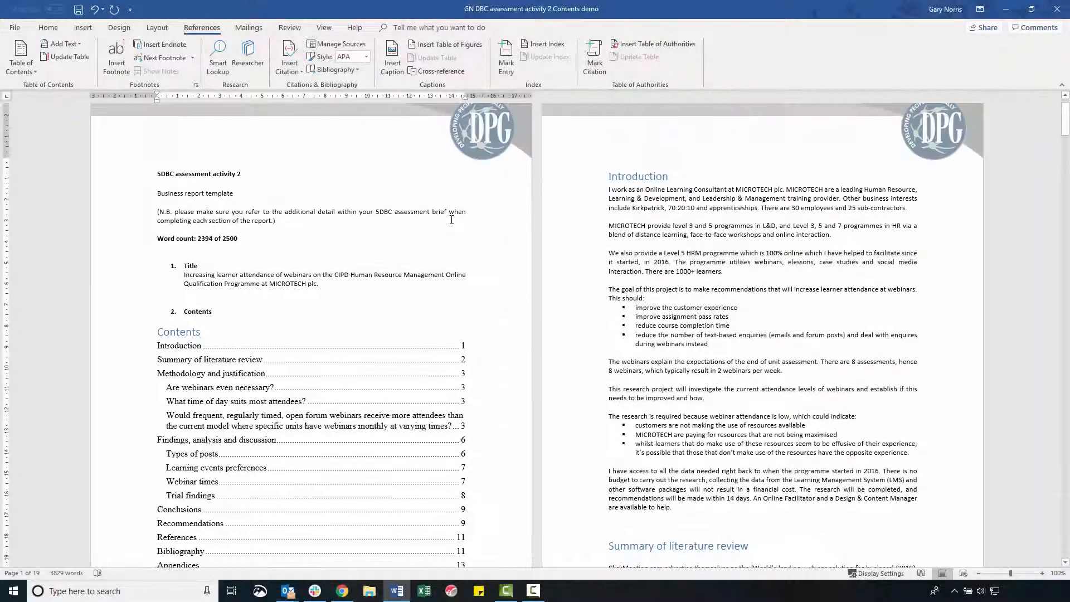
pyautogui.scroll(1, 452, 220)
pyautogui.scroll(-4, 458, 253)
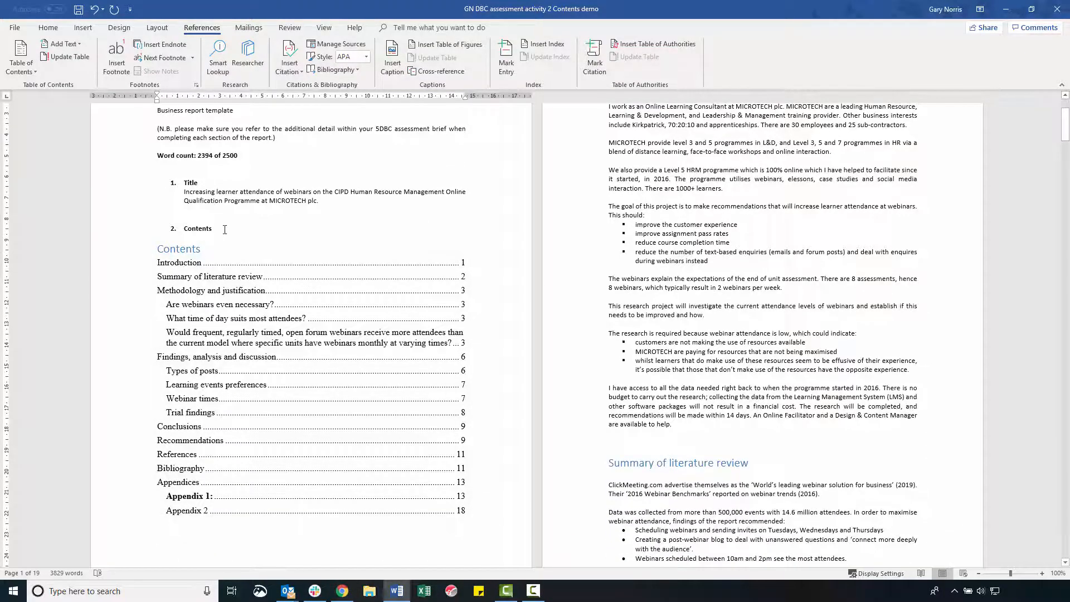
pyautogui.tripleClick(224, 230)
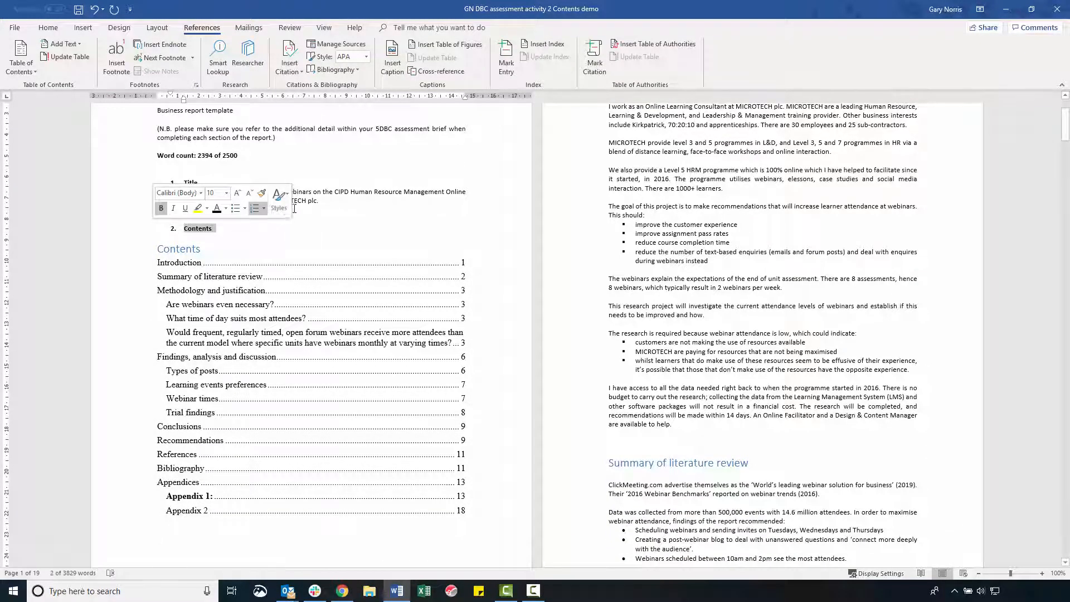
pyautogui.press('Delete')
pyautogui.press('Delete')
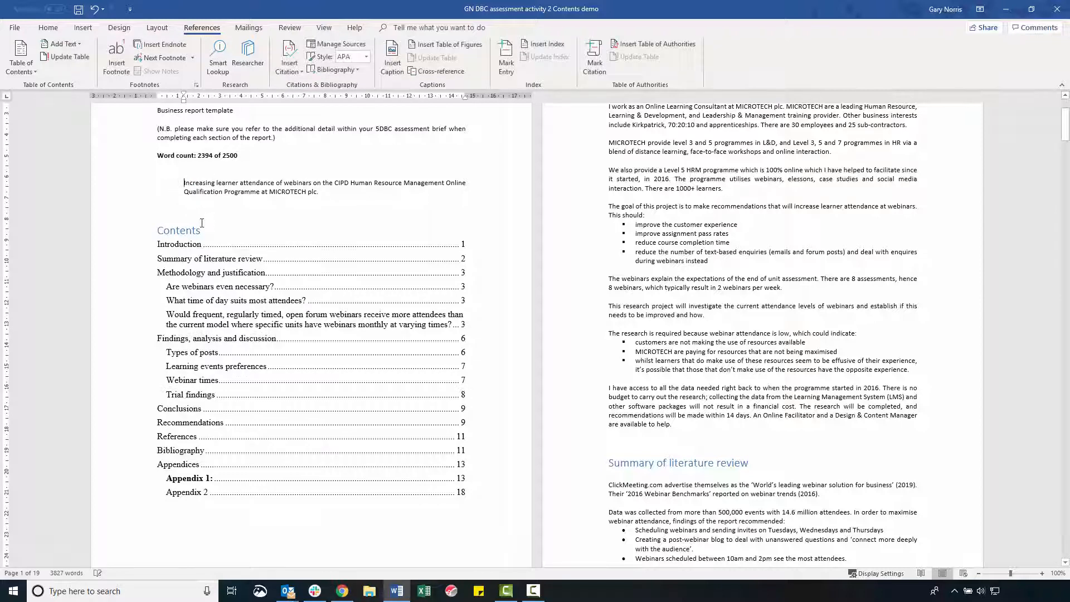
# Insert page breaks before the table of contents and before the "Introduction" heading so each starts on a new page.
pyautogui.click(218, 209)
pyautogui.hotkey('ctrl', 'Return')
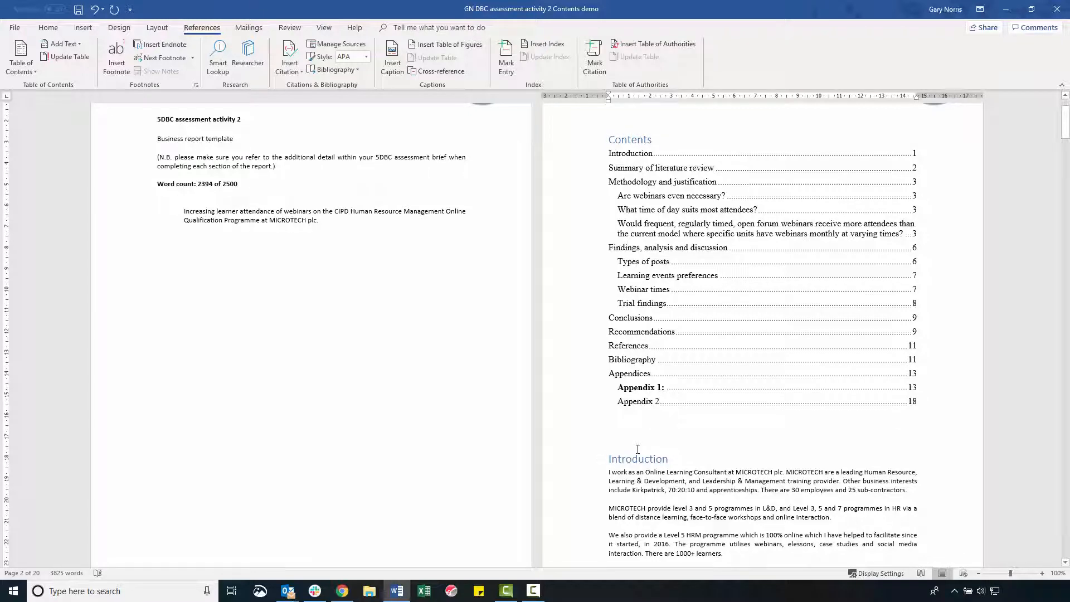
pyautogui.hotkey('ctrl', 'Return')
pyautogui.scroll(5, 657, 410)
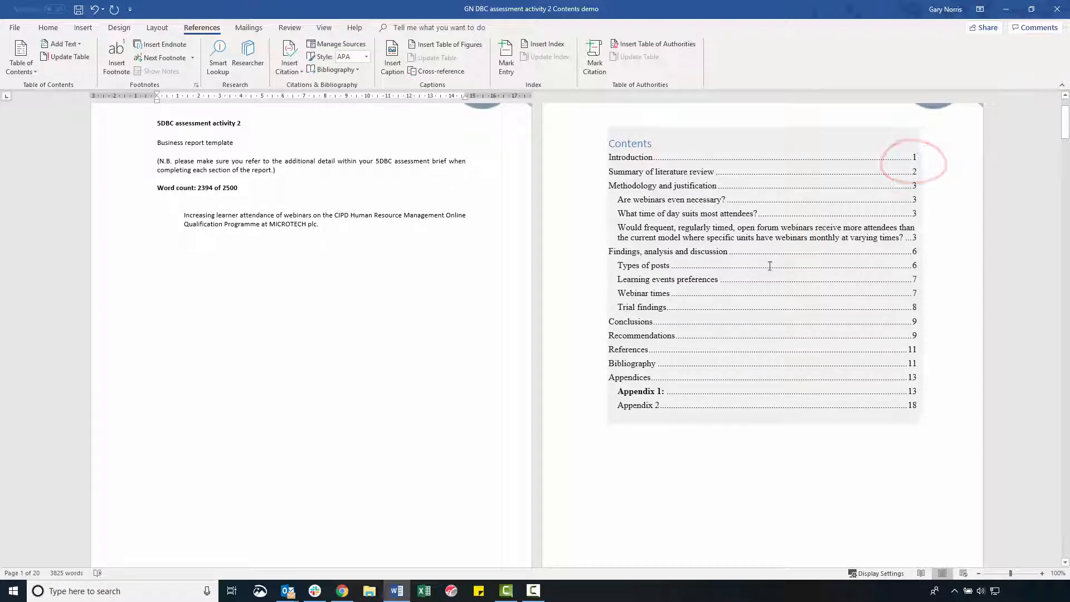
# Insert a page break before the "Summary of literature review" heading on page 3.
pyautogui.scroll(-1, 356, 521)
pyautogui.scroll(-15, 356, 520)
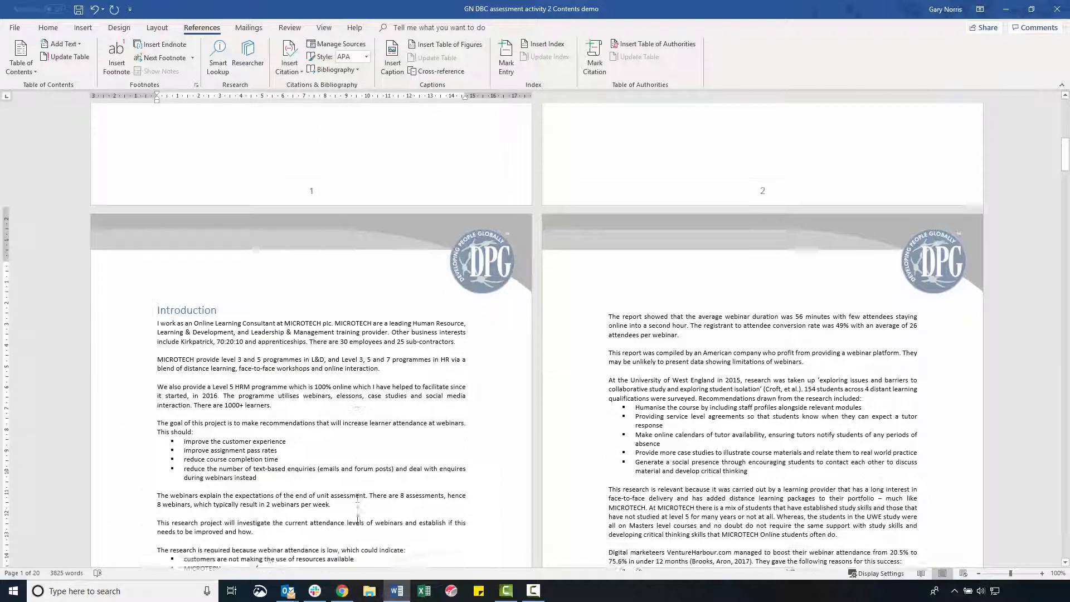
pyautogui.scroll(-7, 357, 520)
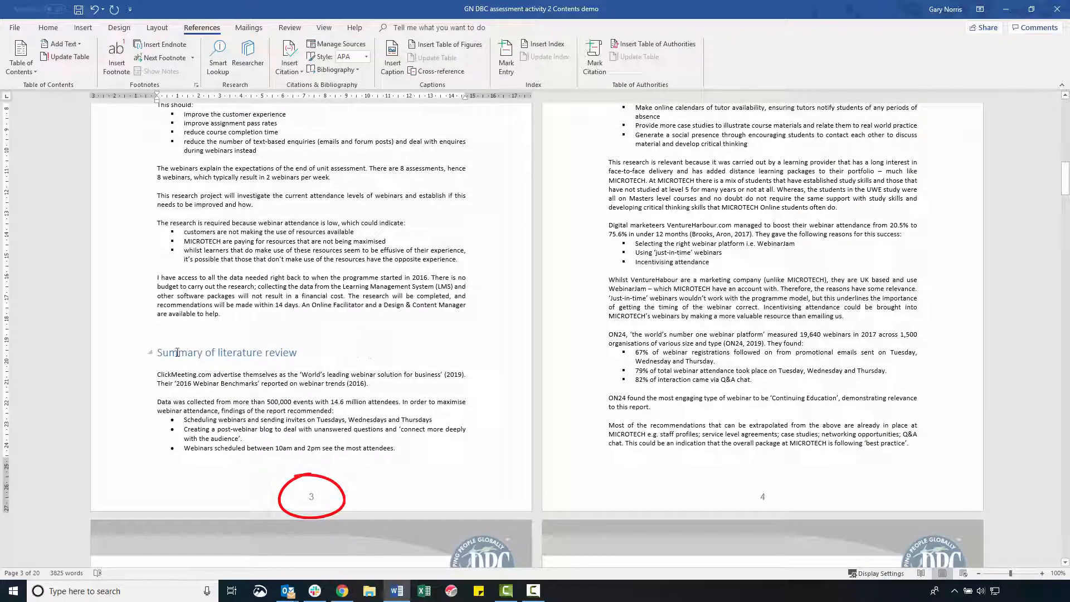
pyautogui.hotkey('ctrl', 'Return')
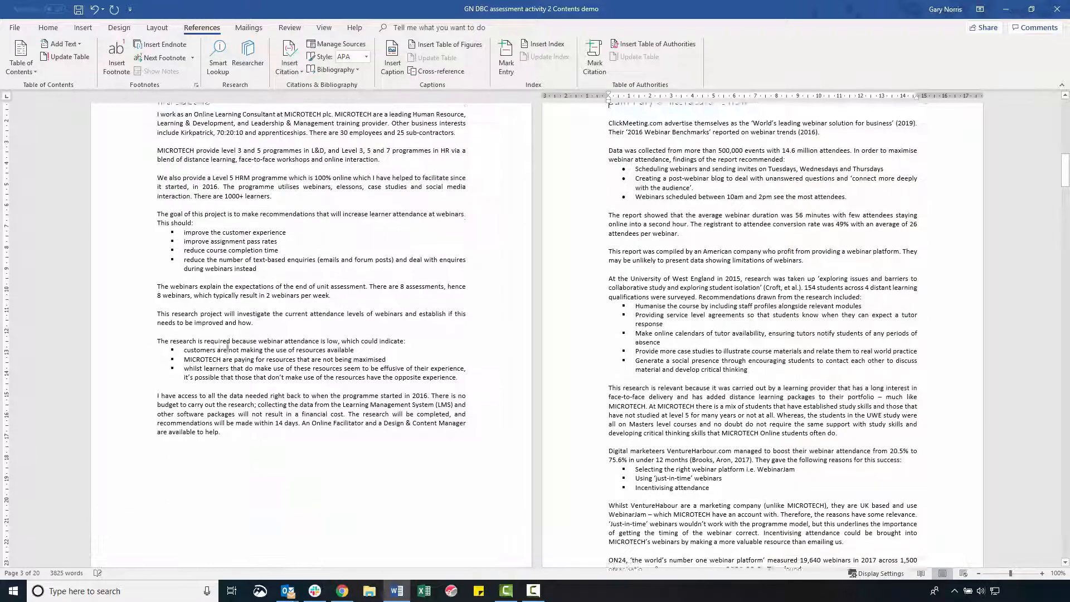
# Update the table of contents on page 2, refreshing the page numbers only.
pyautogui.scroll(-9, 427, 415)
pyautogui.scroll(-9, 443, 435)
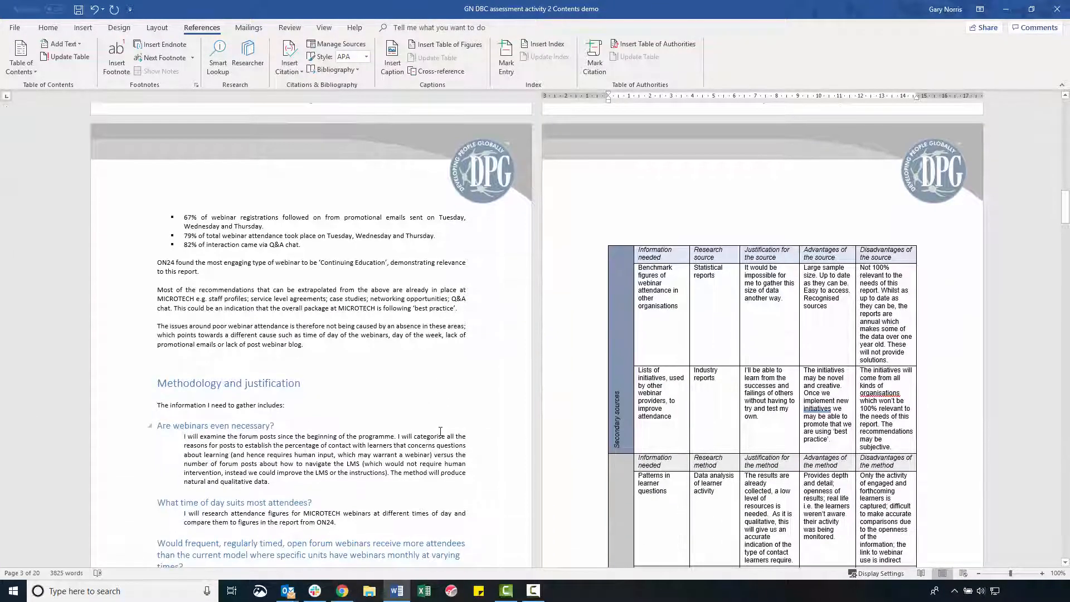
pyautogui.scroll(-12, 441, 432)
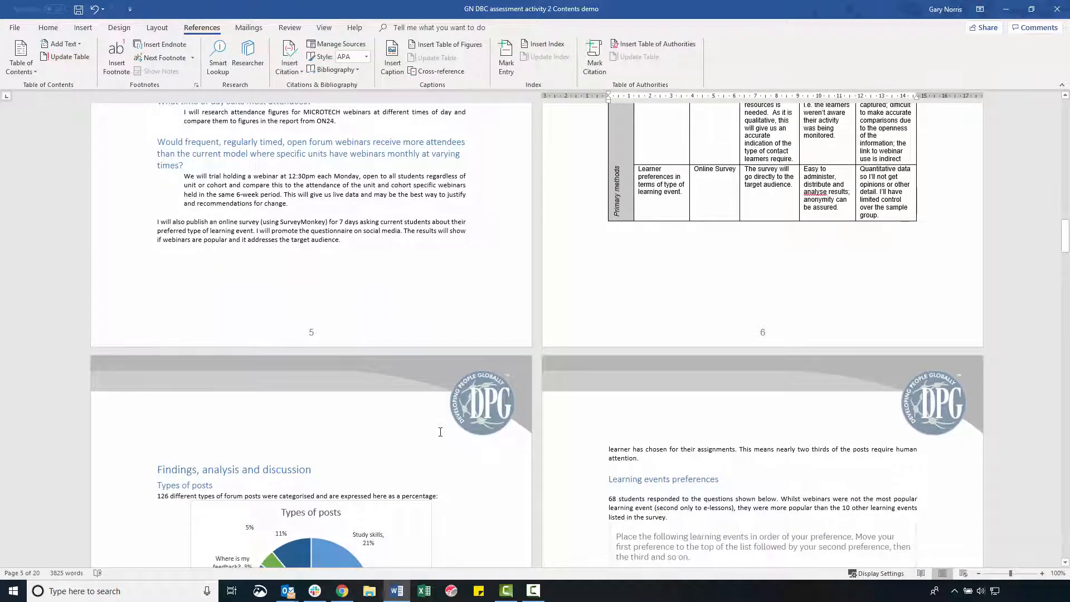
pyautogui.scroll(-2, 440, 432)
pyautogui.moveTo(1064, 248); pyautogui.dragTo(1065, 124)
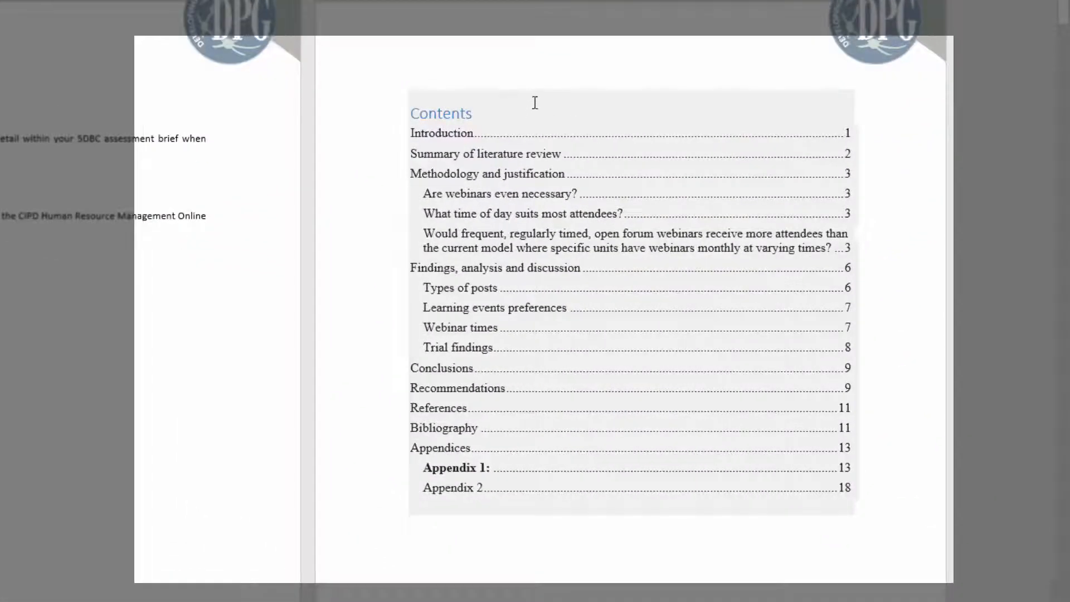
pyautogui.click(534, 102)
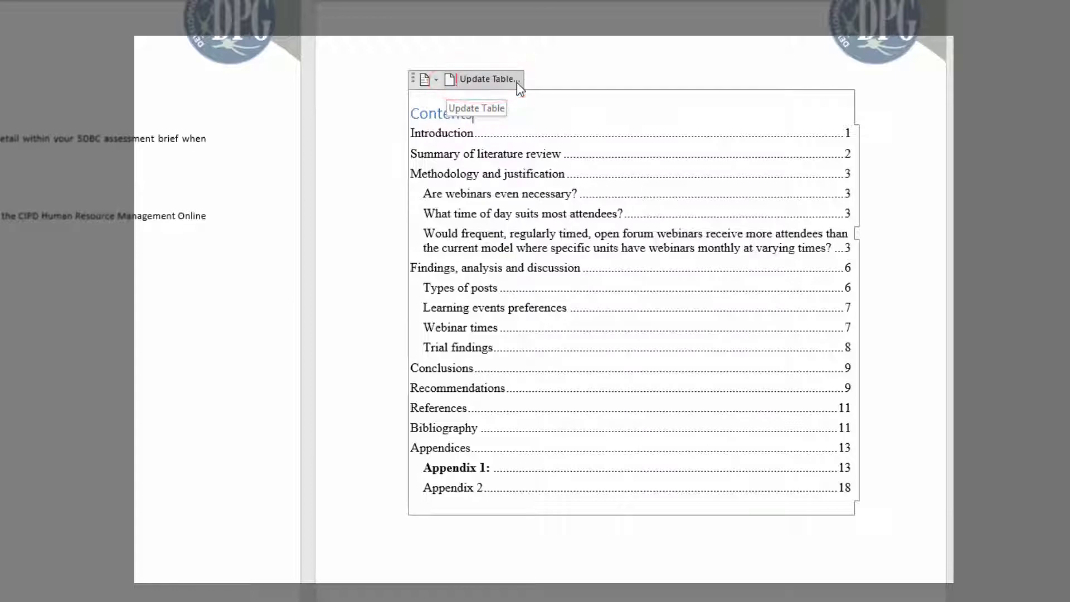
pyautogui.click(517, 82)
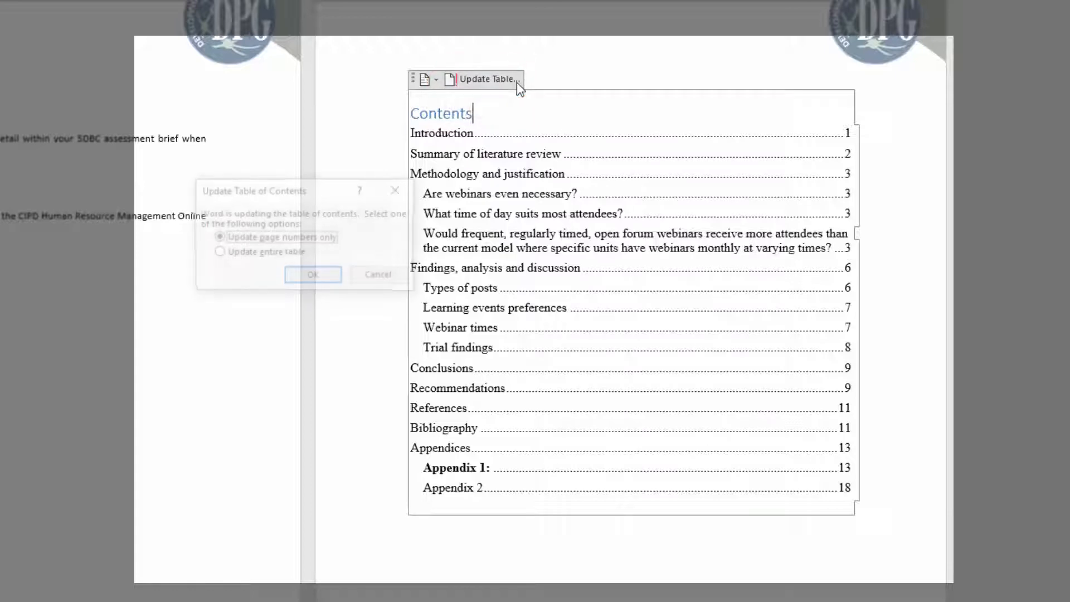
pyautogui.click(314, 277)
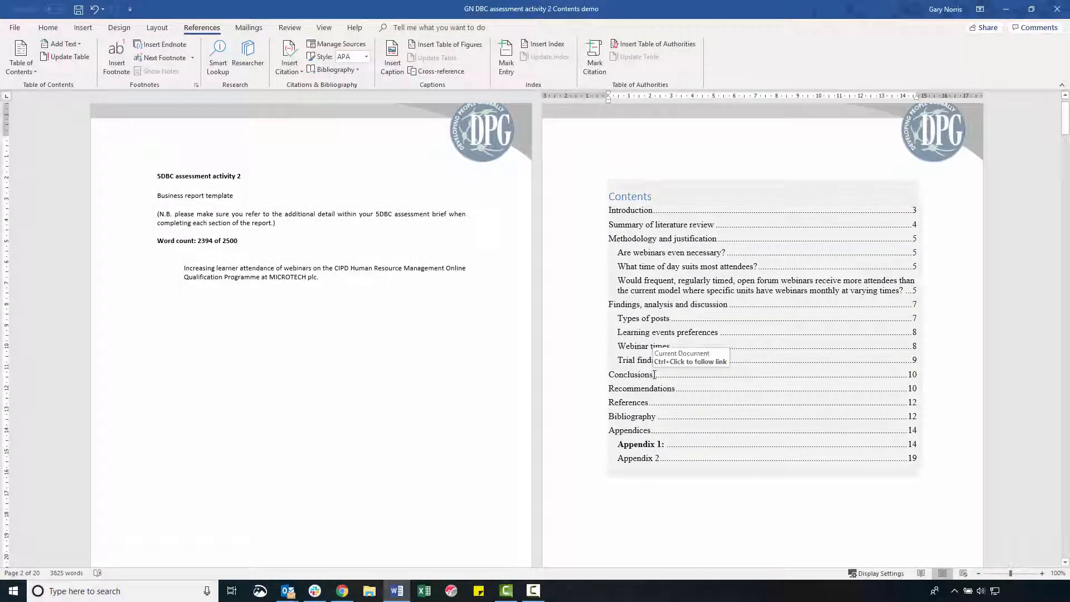
# Set the text of the whole document to Calibri, size 11.
pyautogui.click(371, 367)
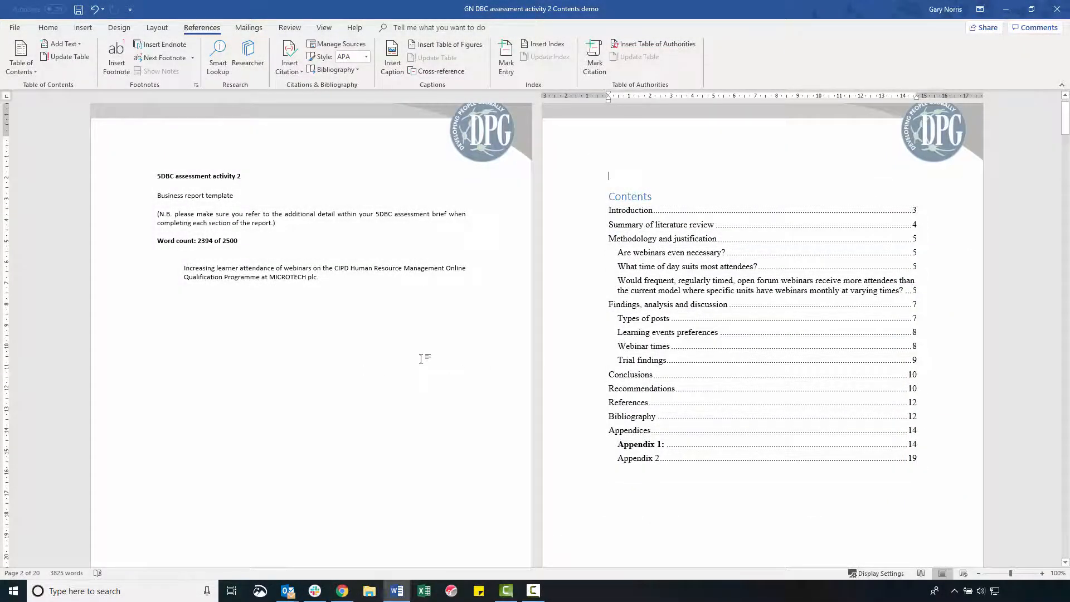
pyautogui.hotkey('ctrl', 'a')
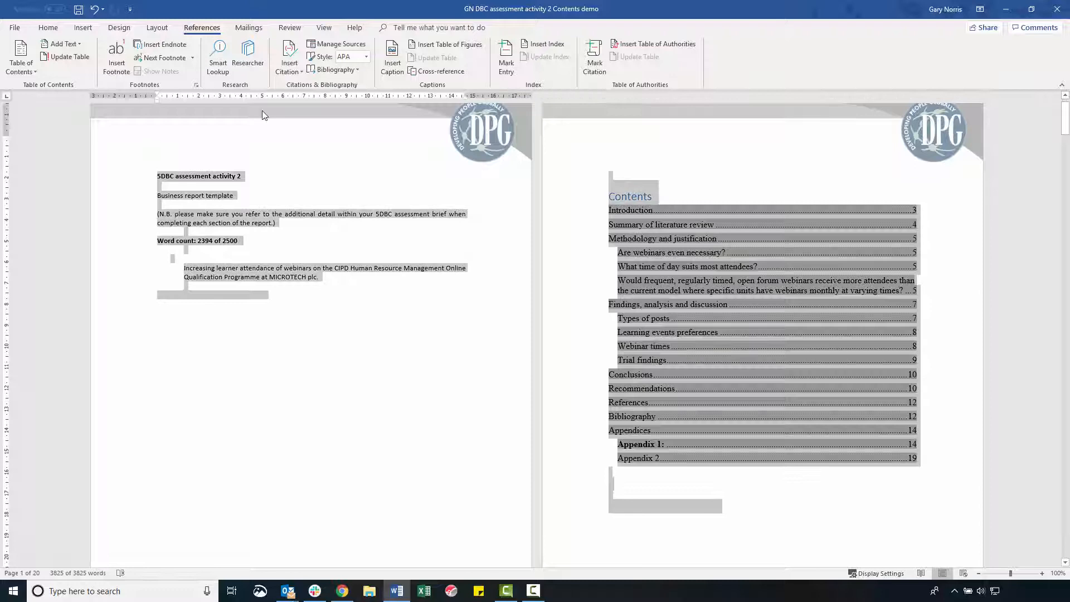
pyautogui.click(48, 28)
pyautogui.click(144, 49)
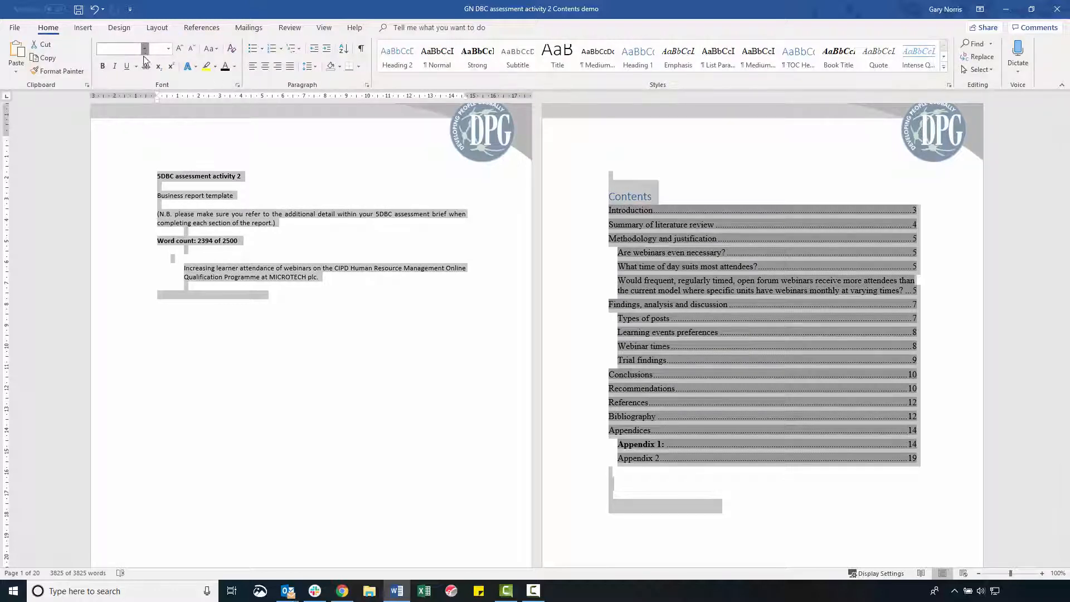
pyautogui.click(165, 78)
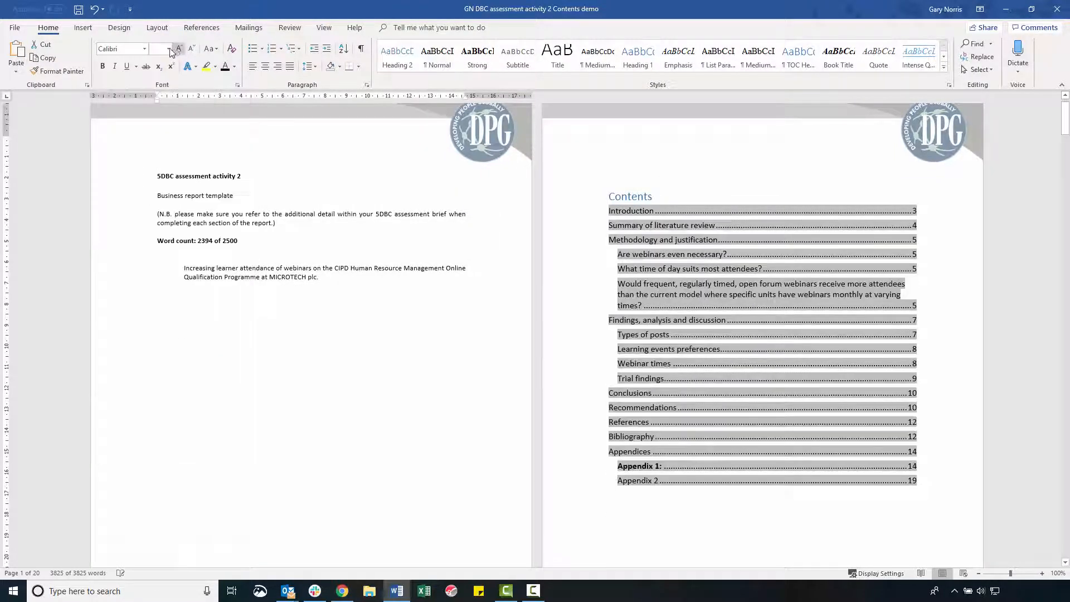
pyautogui.click(168, 48)
pyautogui.click(690, 306)
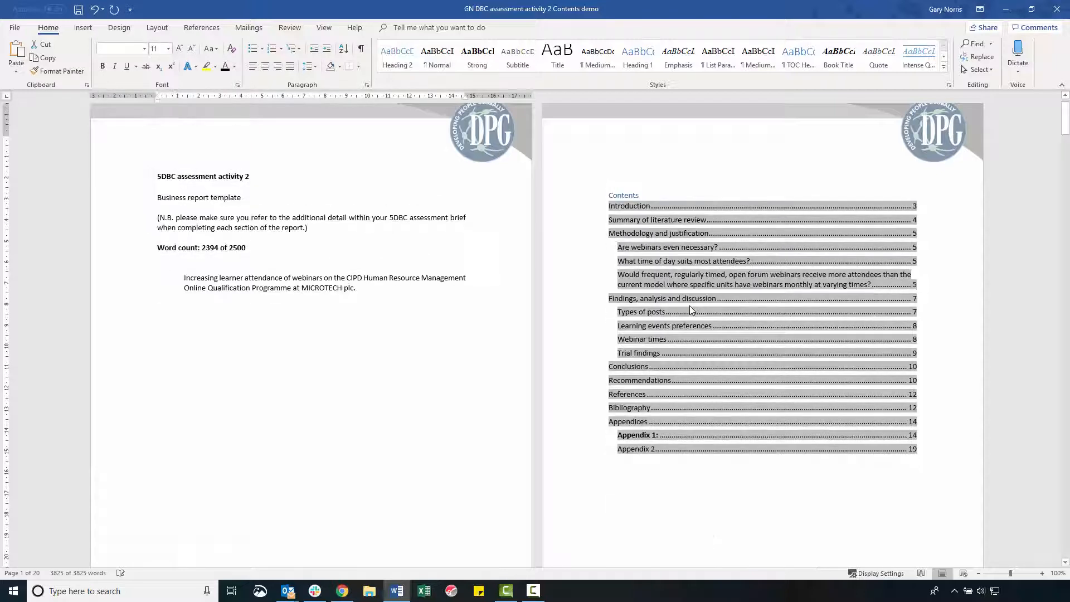
# Make the "Introduction" heading on page 3 bold.
pyautogui.scroll(-10, 466, 461)
pyautogui.scroll(-3, 464, 465)
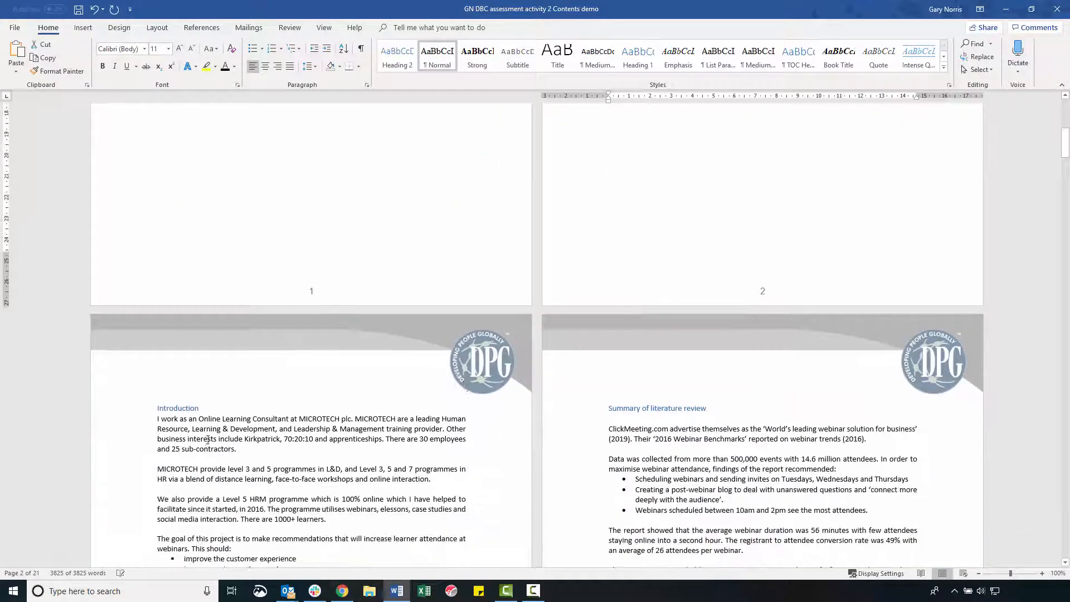
pyautogui.moveTo(154, 404); pyautogui.dragTo(155, 407)
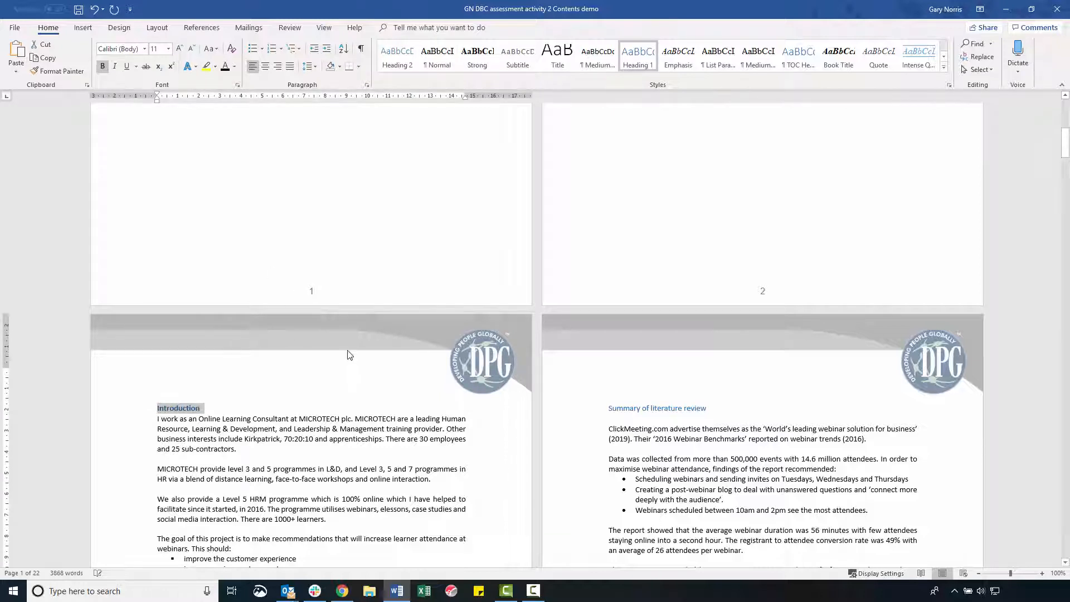
# Set the font colour of the whole document to Automatic.
pyautogui.hotkey('ctrl', 'a')
pyautogui.click(235, 67)
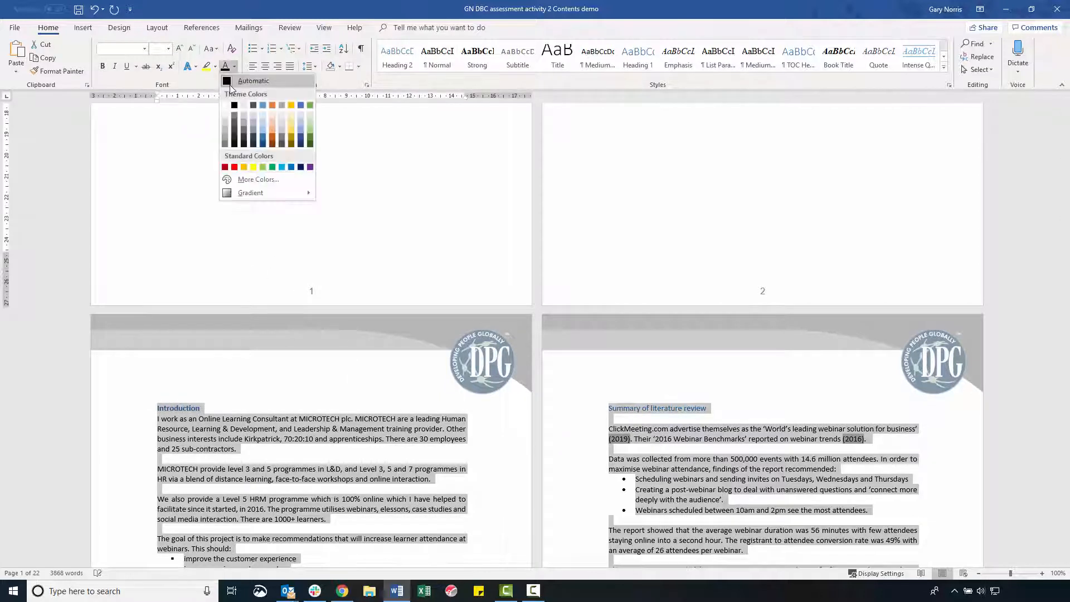
pyautogui.click(230, 84)
# Make the "Summary of literature review" heading on page 4 bold.
pyautogui.tripleClick(657, 409)
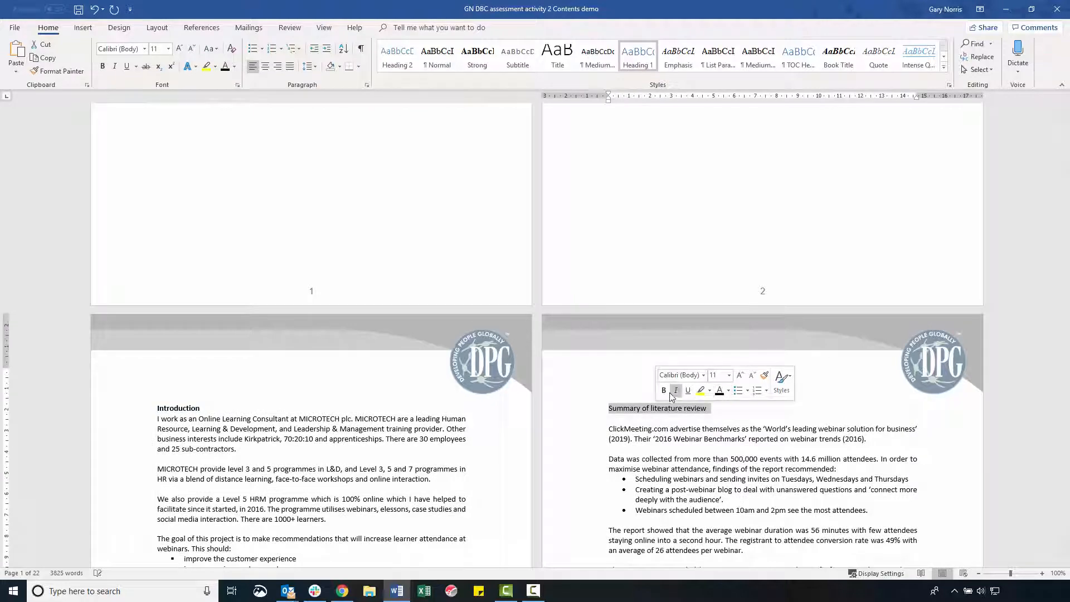
pyautogui.click(764, 417)
pyautogui.scroll(-5, 762, 415)
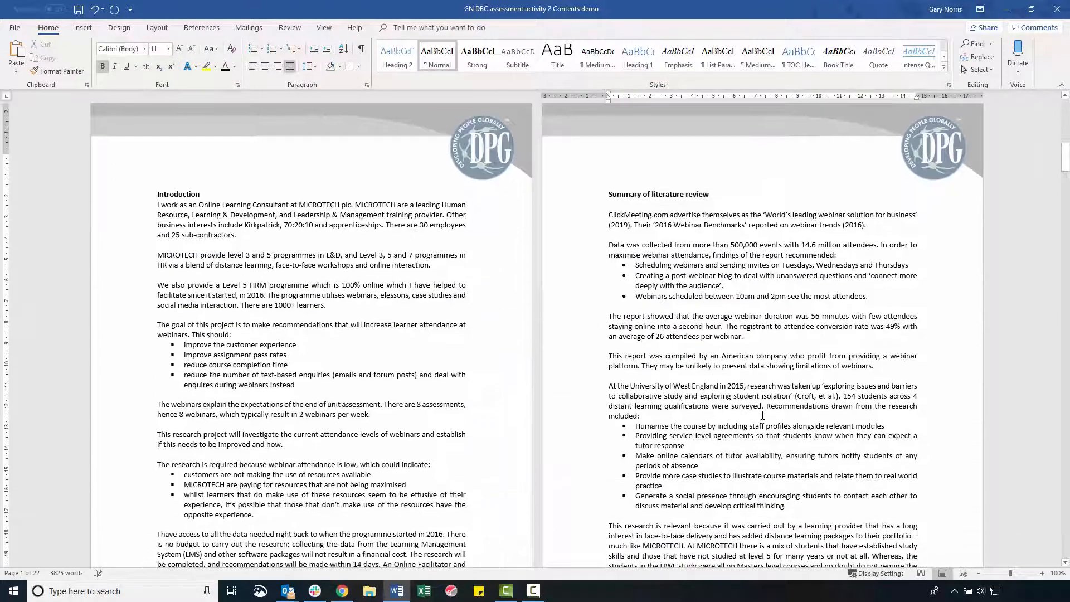
pyautogui.scroll(15, 979, 315)
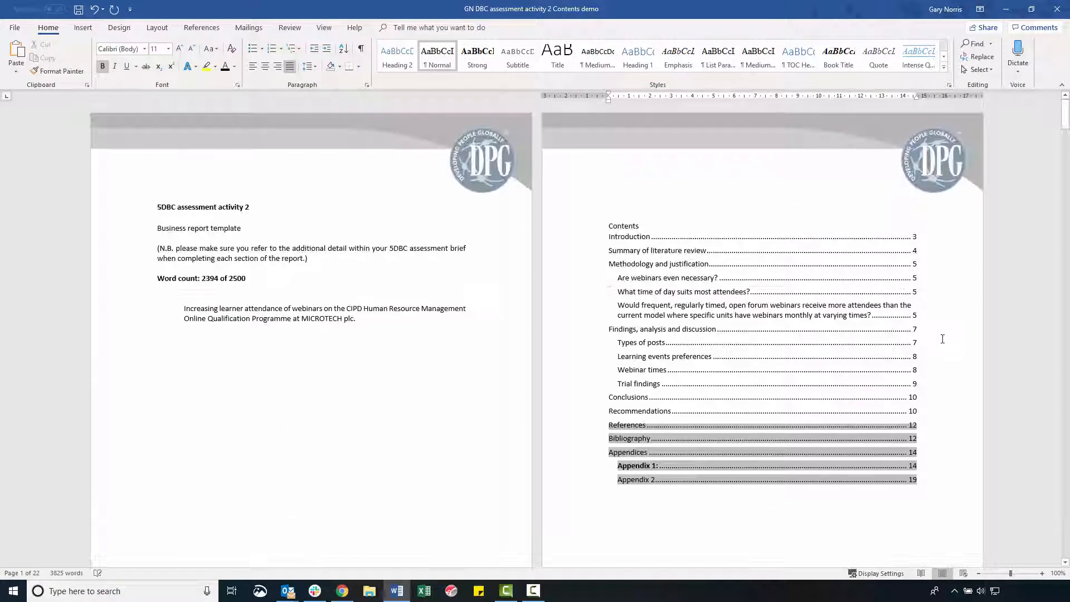
pyautogui.click(864, 334)
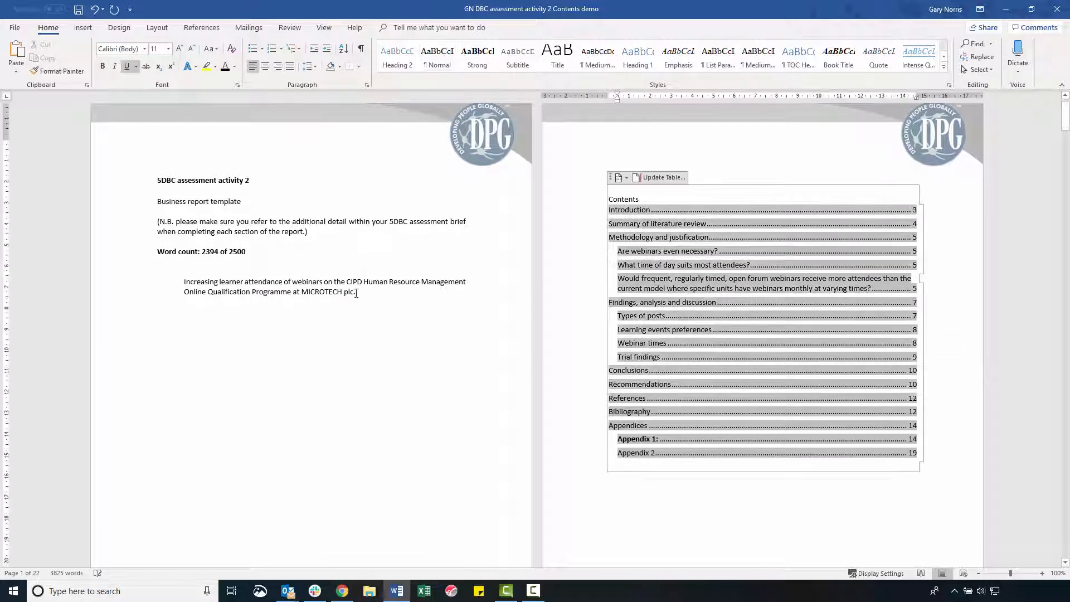
pyautogui.click(367, 308)
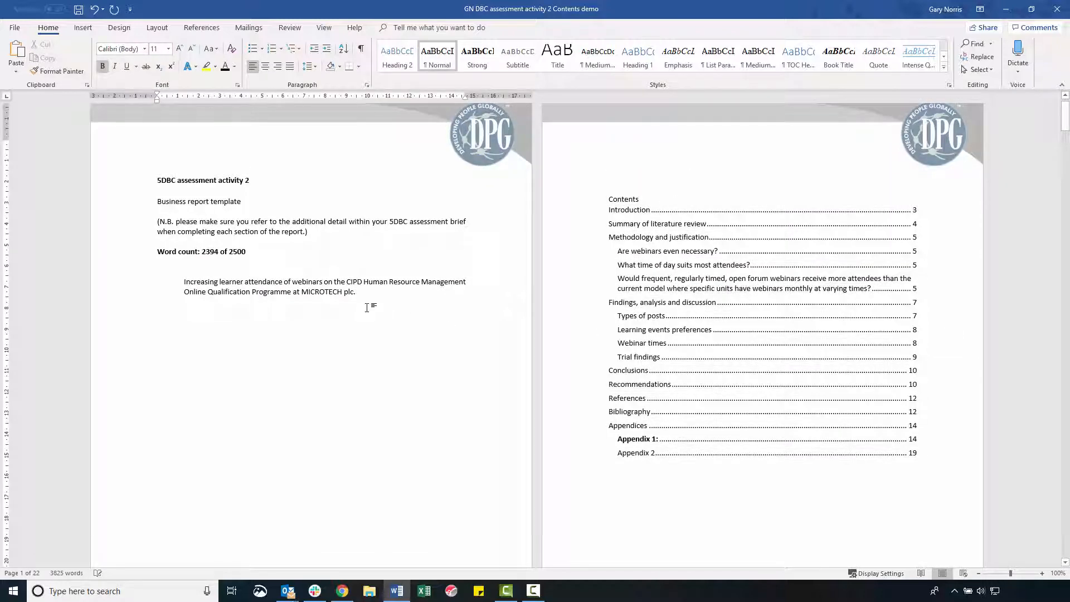